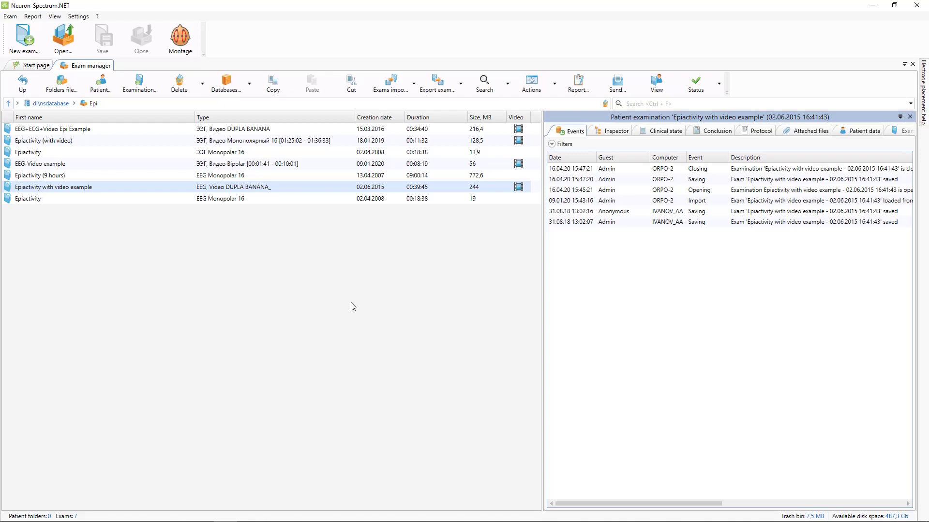
Open the 'Epiactivity with video example' exam from Exam manager to display its EEG traces.
double_click(64, 188)
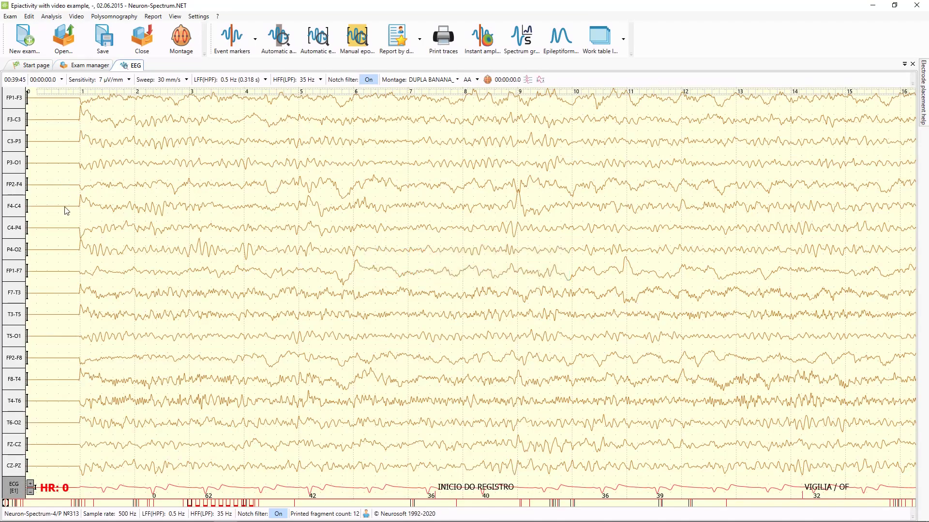
key(space)
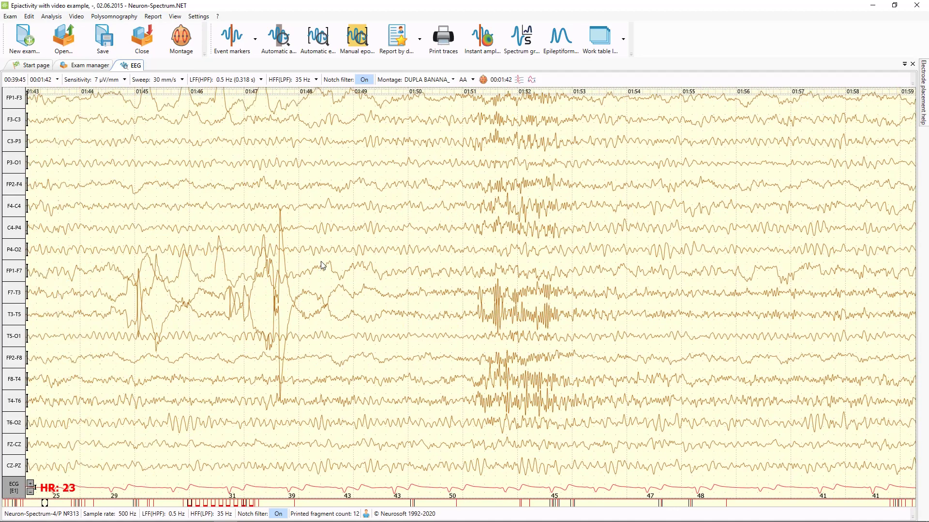
key(Left)
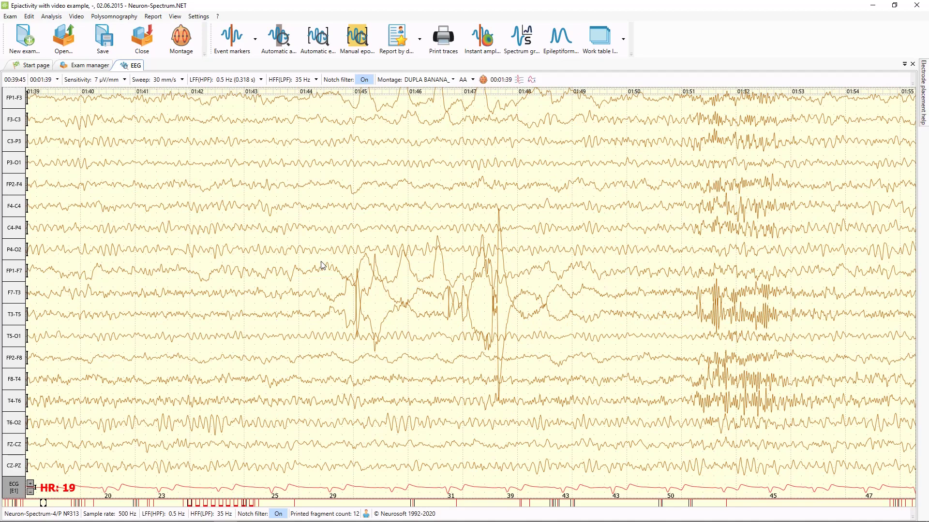
key(Page_Down)
key(Page_Down)
key(Page_Down)
key(Page_Down)
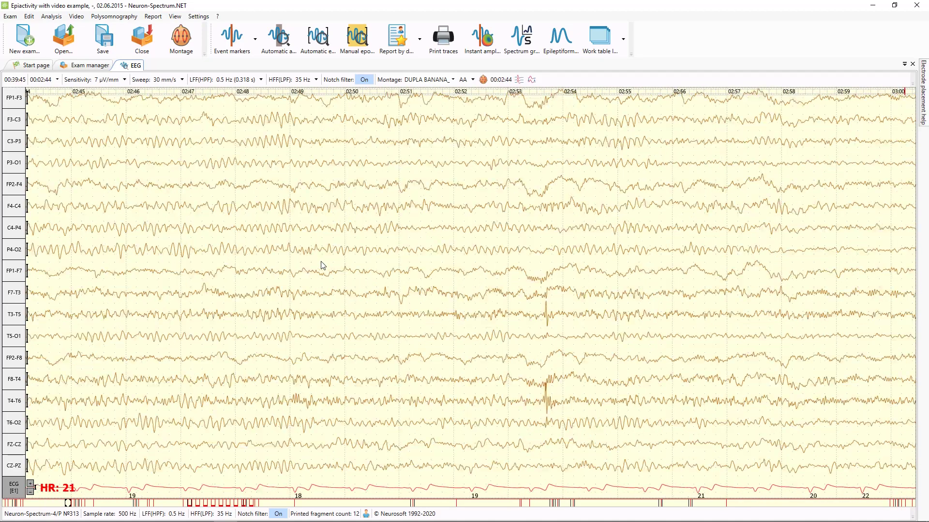
key(Page_Up)
key(Page_Up)
key(Page_Up)
key(Page_Up)
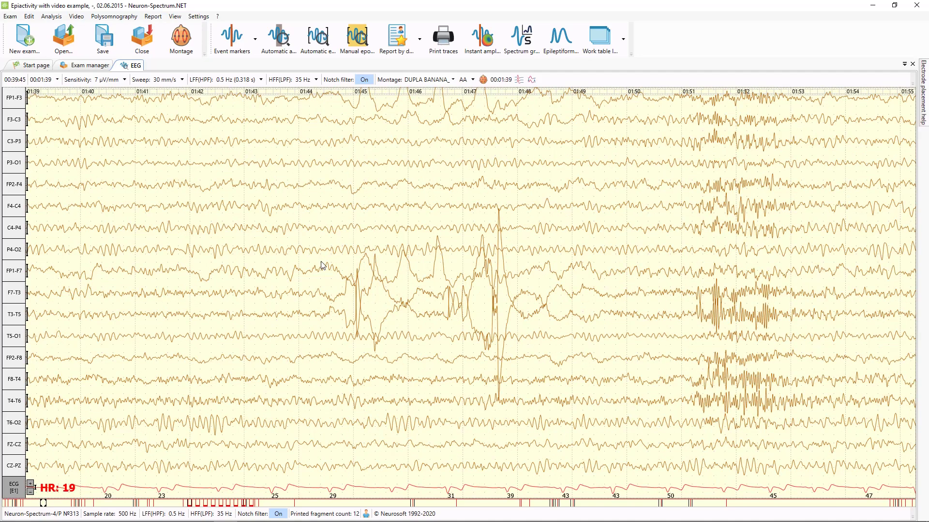
key(End)
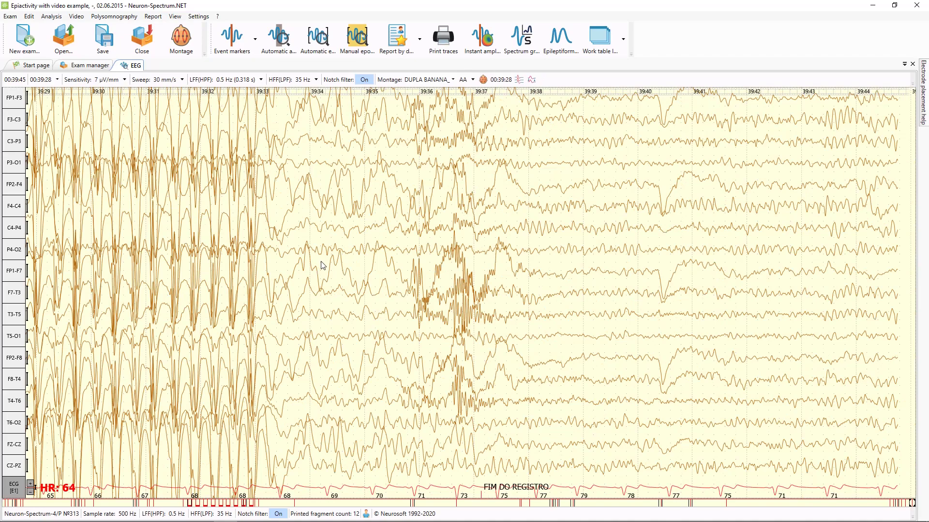
key(Up)
key(Up)
key(Up)
key(Up)
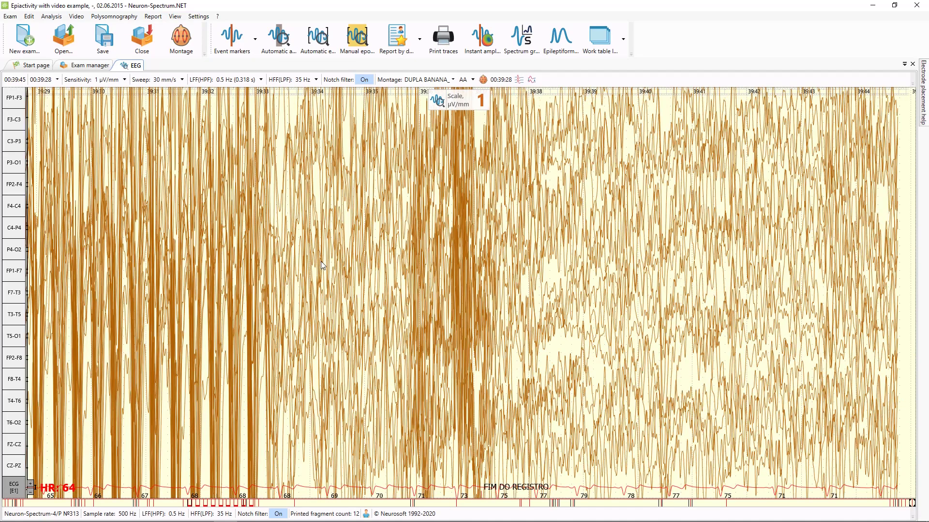
key(Down)
key(Down)
key(Down)
key(Down)
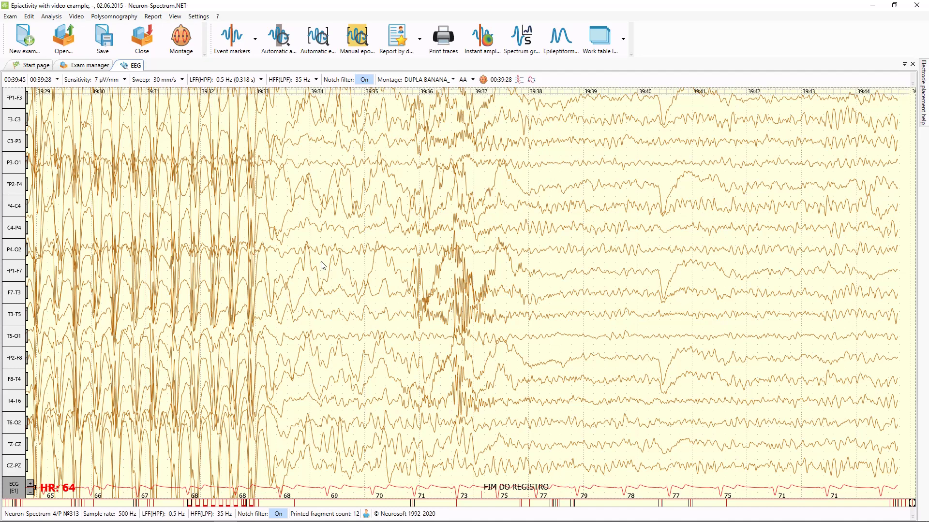
key(Home)
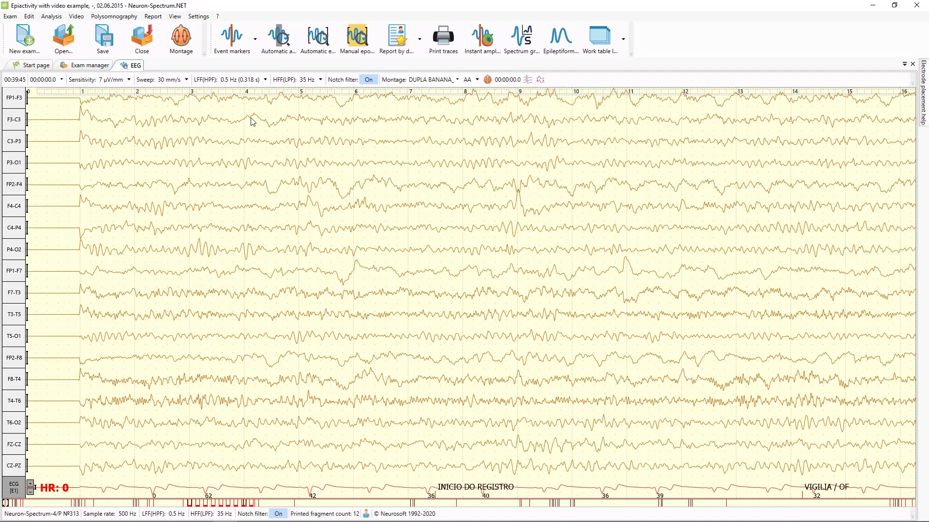
Open Toolbar setup through the Automatic artifact detection button's Change... option.
right_click(270, 47)
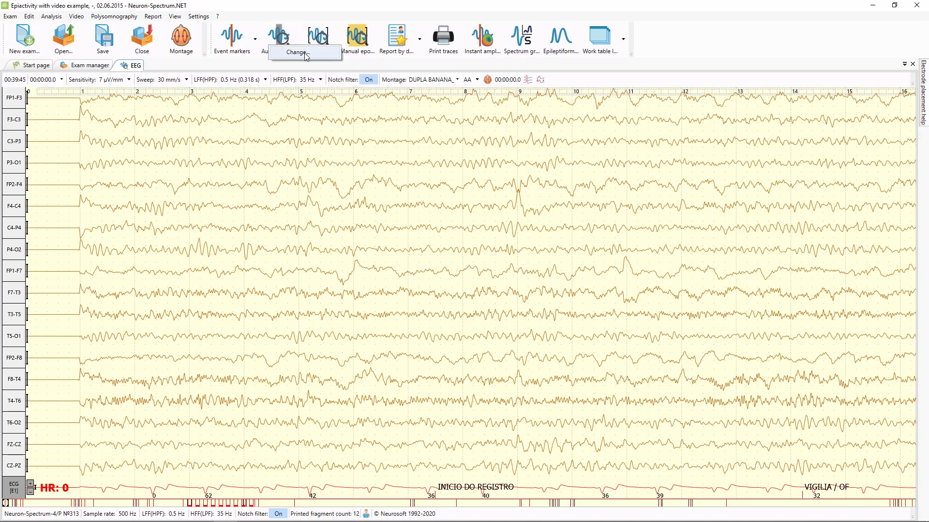
click(306, 53)
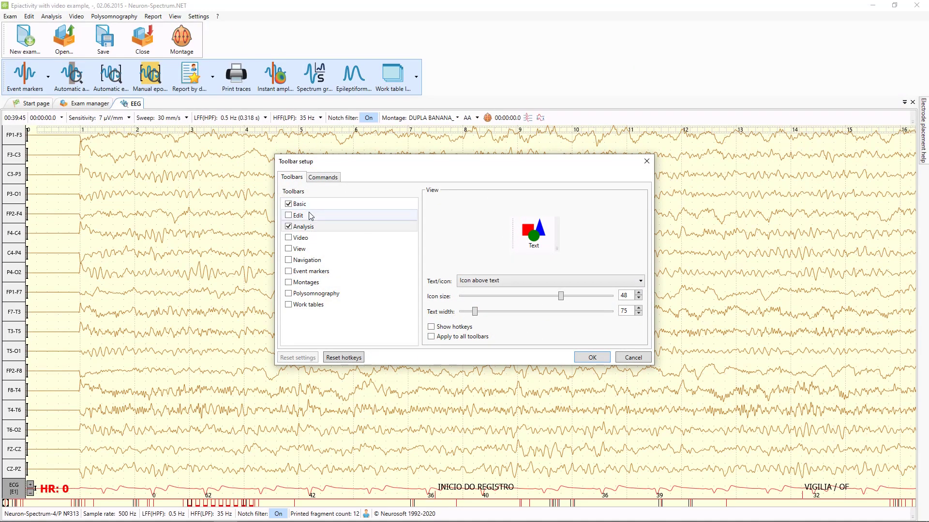
Enable the Navigation toolbar, settle on the Icon above text layout, and apply with OK.
click(288, 261)
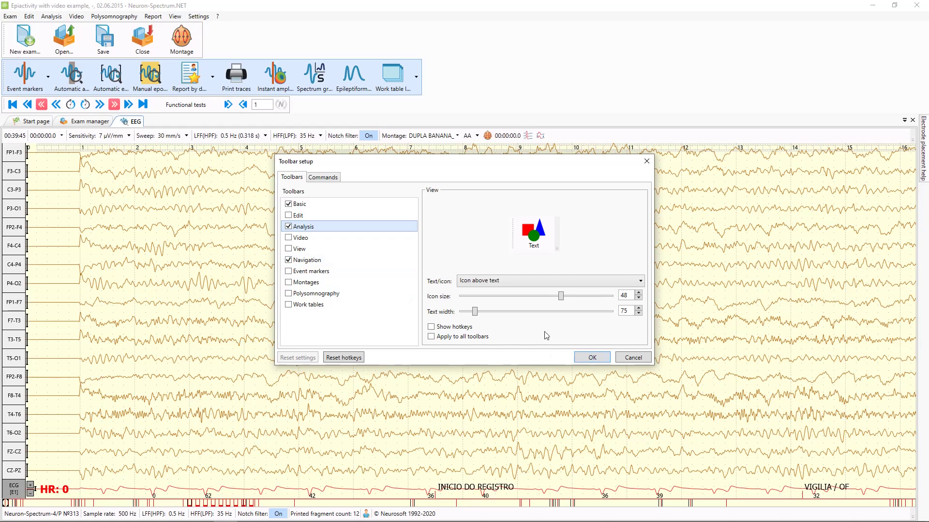
mouse_move(561, 297)
mouse_down()
mouse_move(491, 297)
mouse_move(563, 300)
mouse_up()
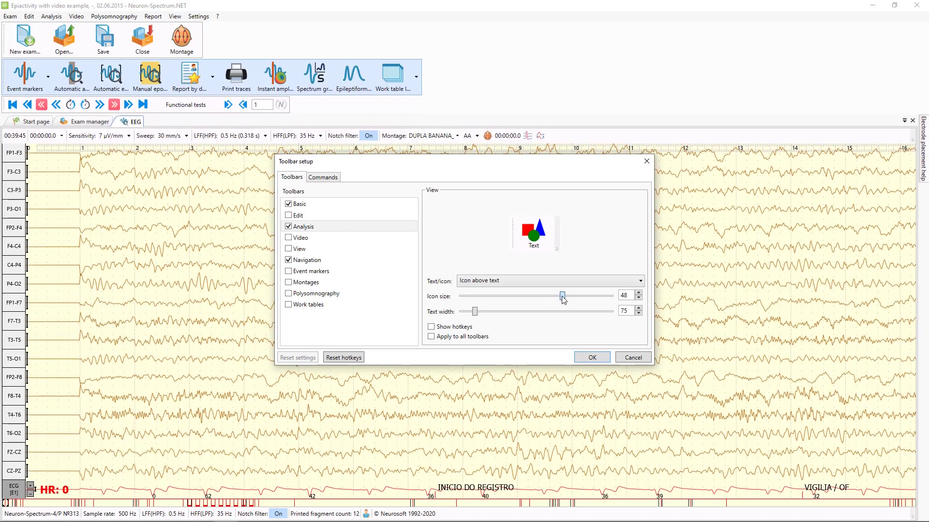
click(560, 284)
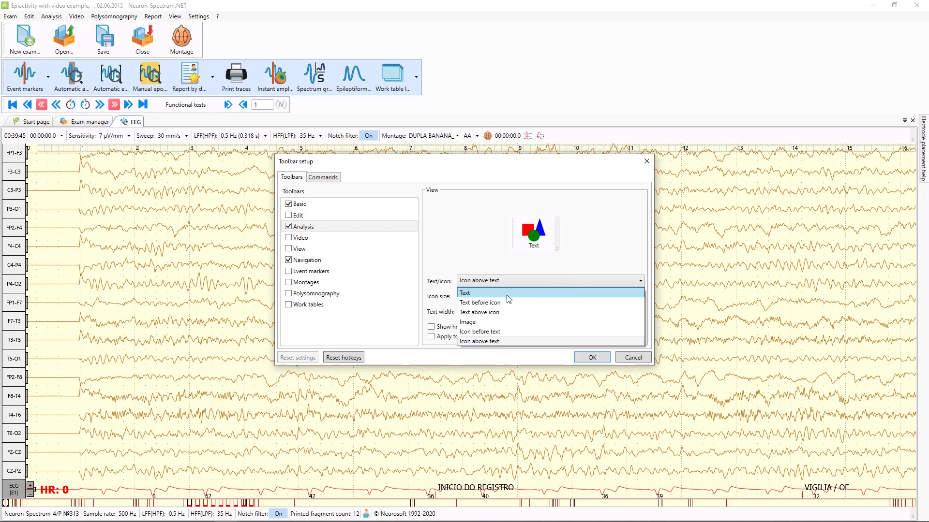
click(488, 322)
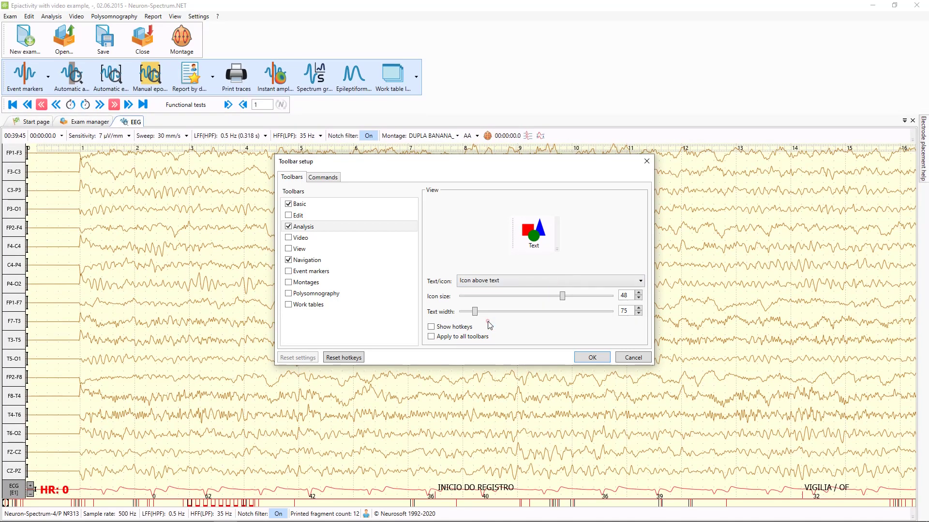
click(520, 287)
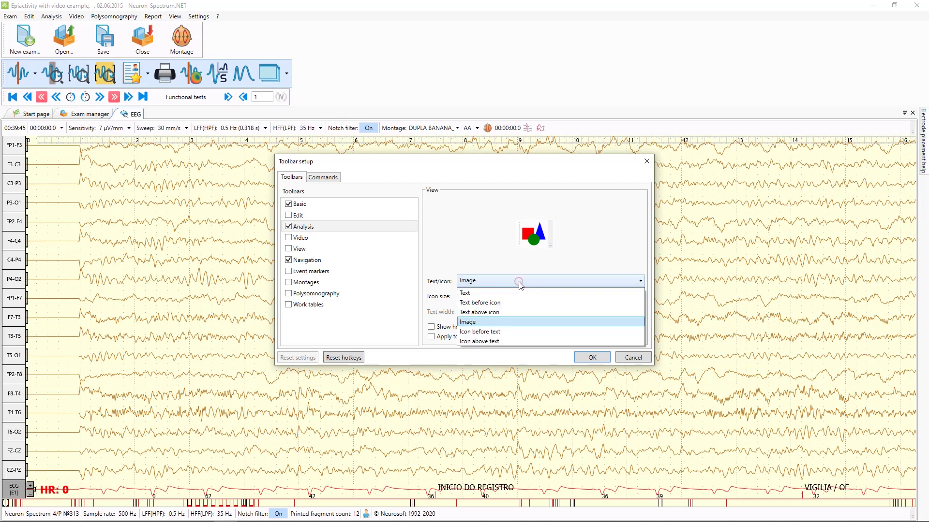
click(501, 306)
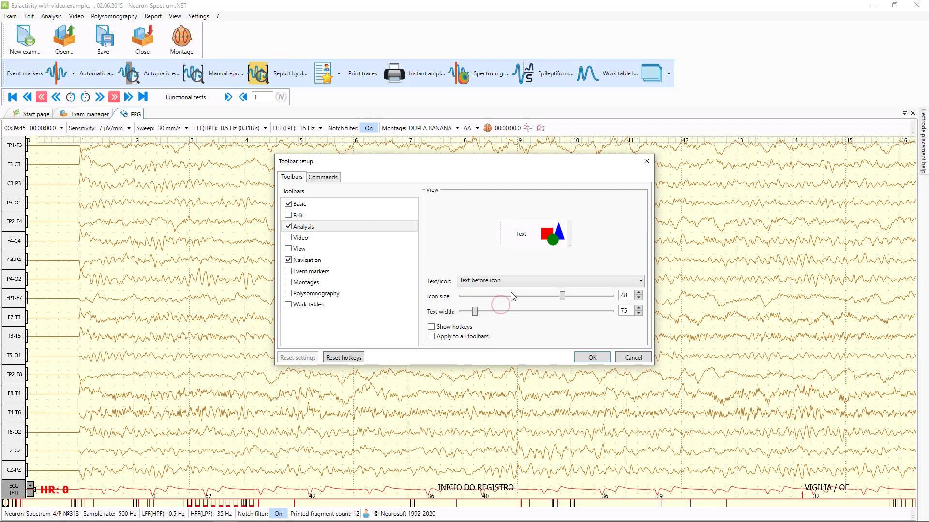
click(518, 283)
click(500, 311)
click(513, 283)
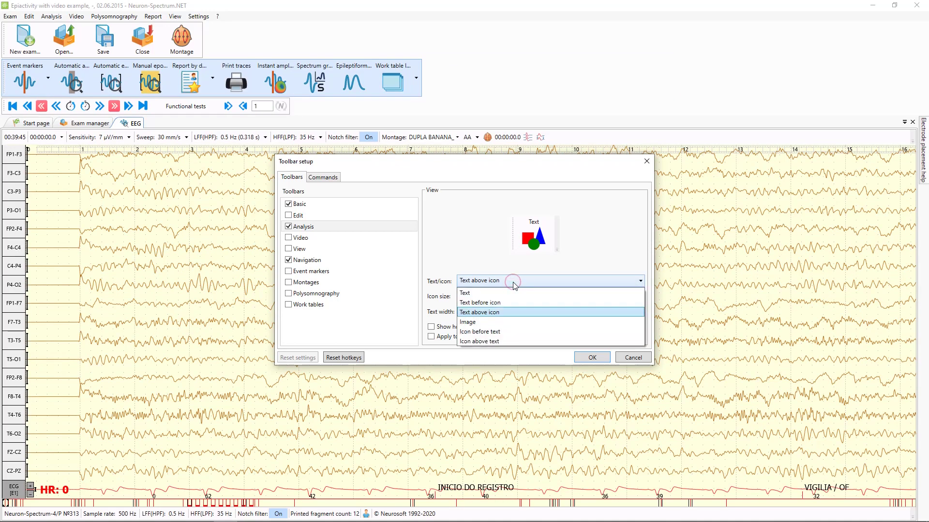
click(502, 341)
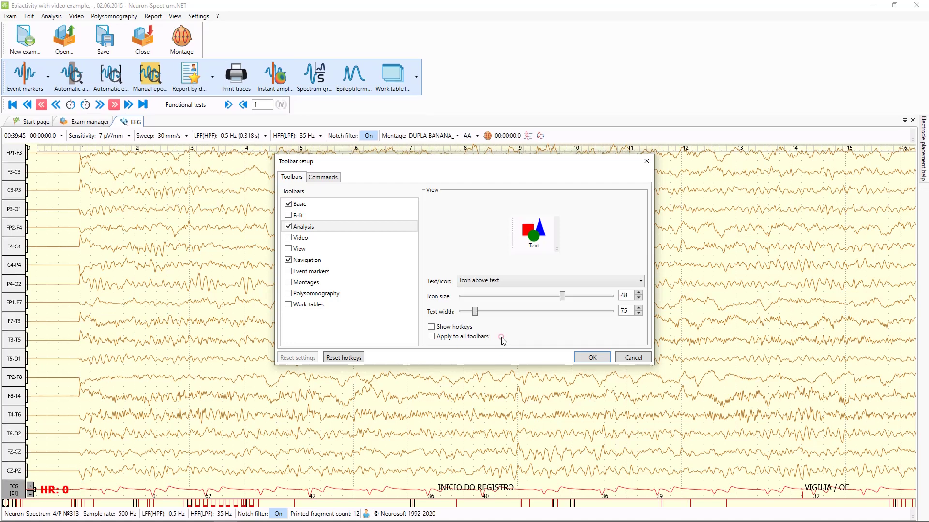
click(591, 358)
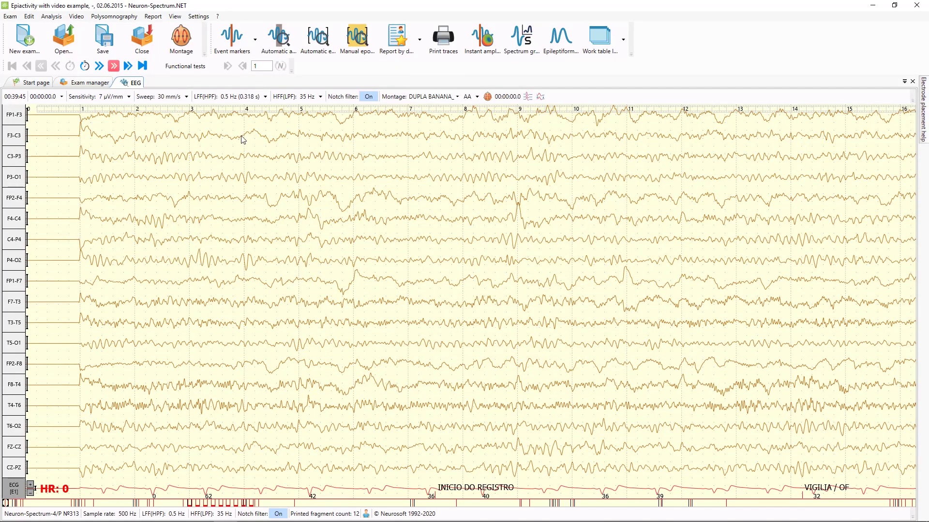
Try automatic forward, reverse and page-by-page movement through the EEG.
scroll(89, 155, down, 3)
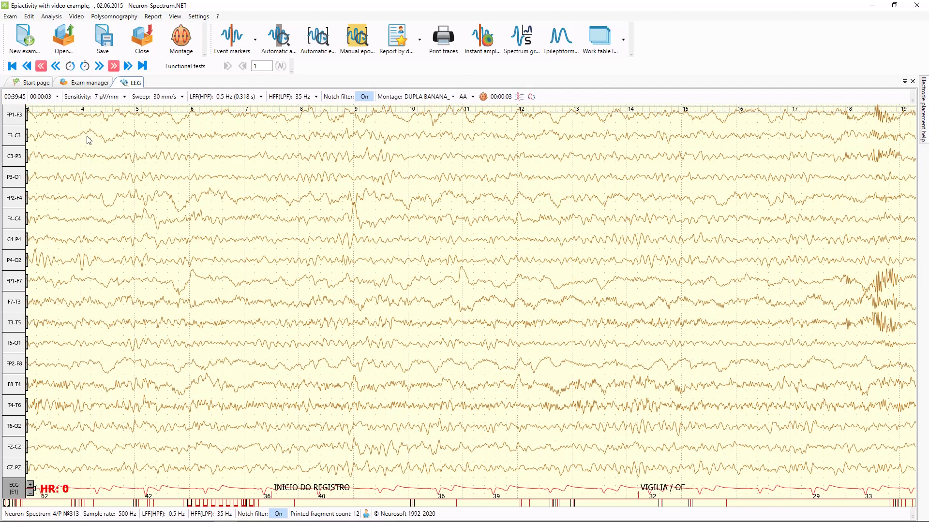
click(115, 66)
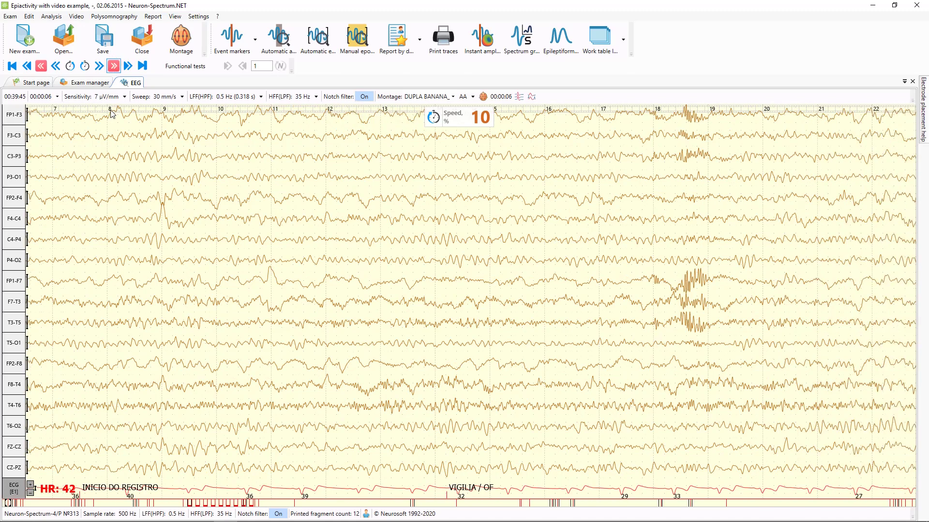
click(41, 66)
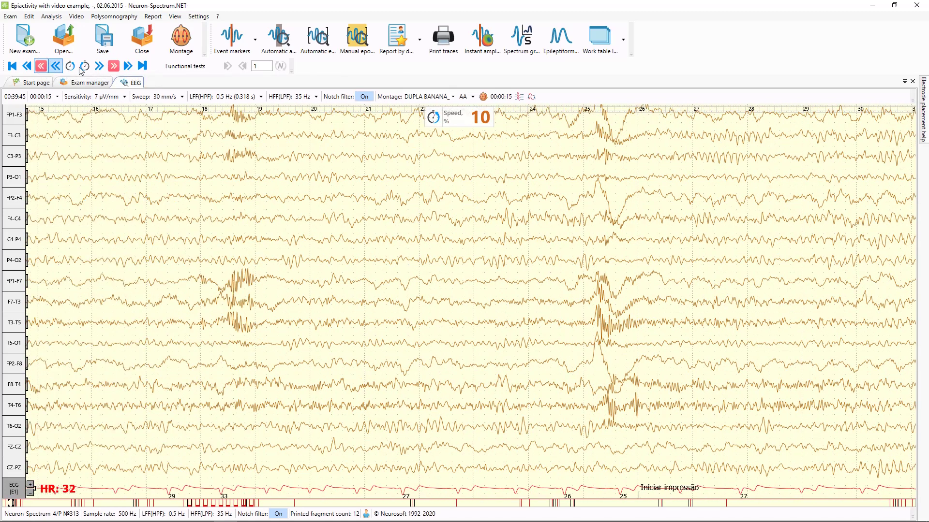
click(115, 67)
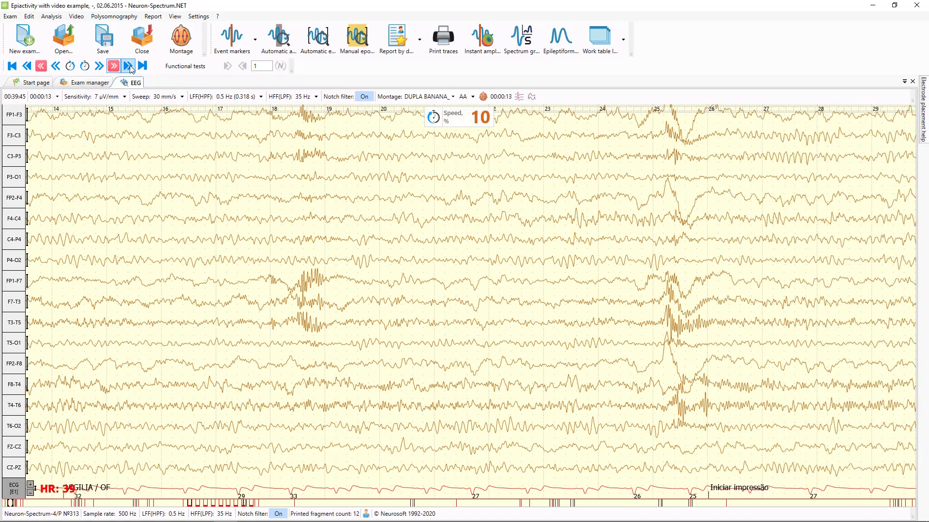
click(130, 67)
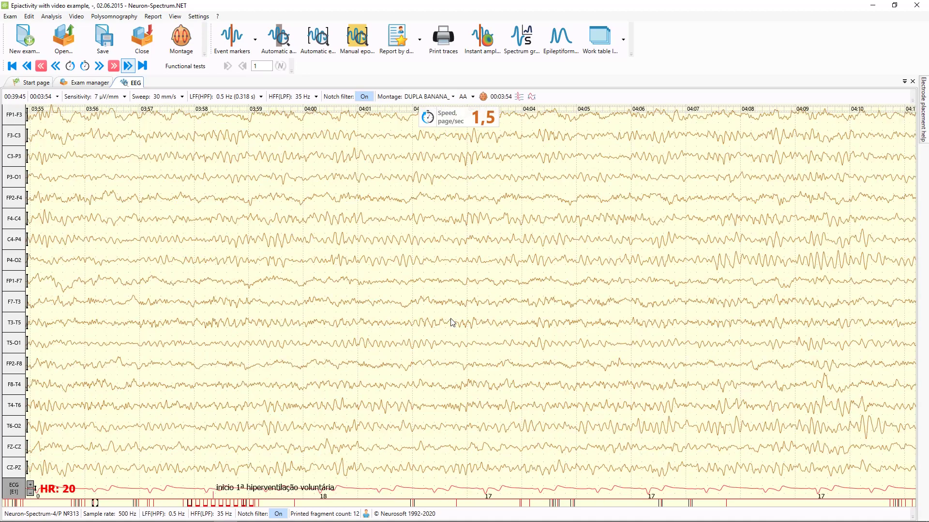
Raise automatic paging speed from 2 to 5 pages per second.
key(Up)
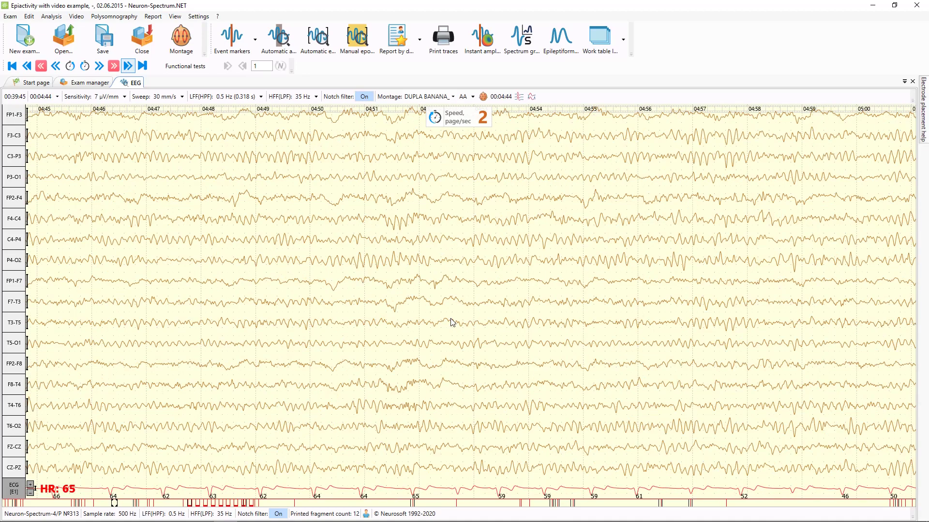
key(Up)
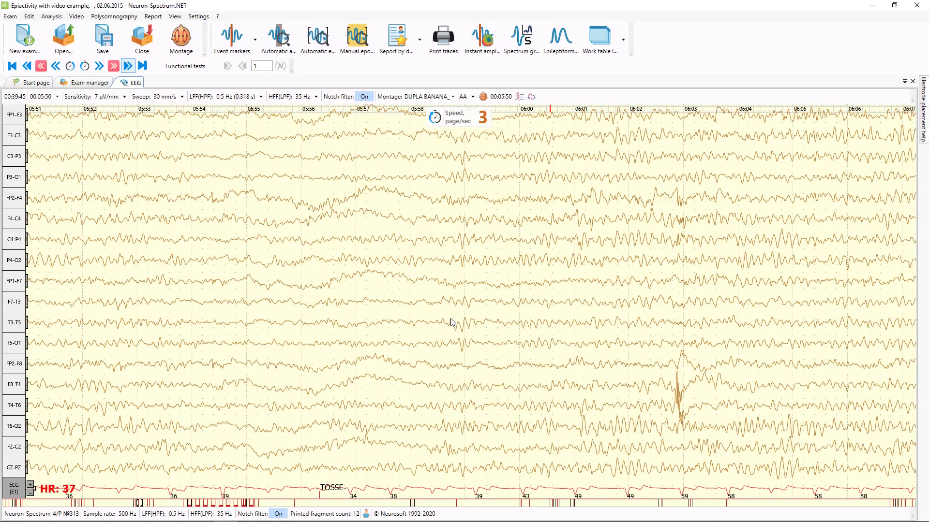
key(Up)
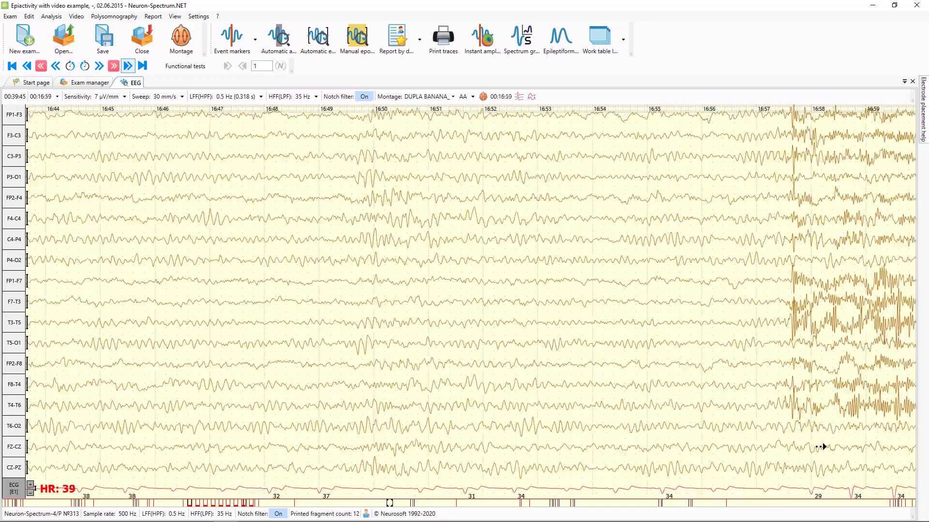
click(821, 447)
drag(821, 447, 110, 448)
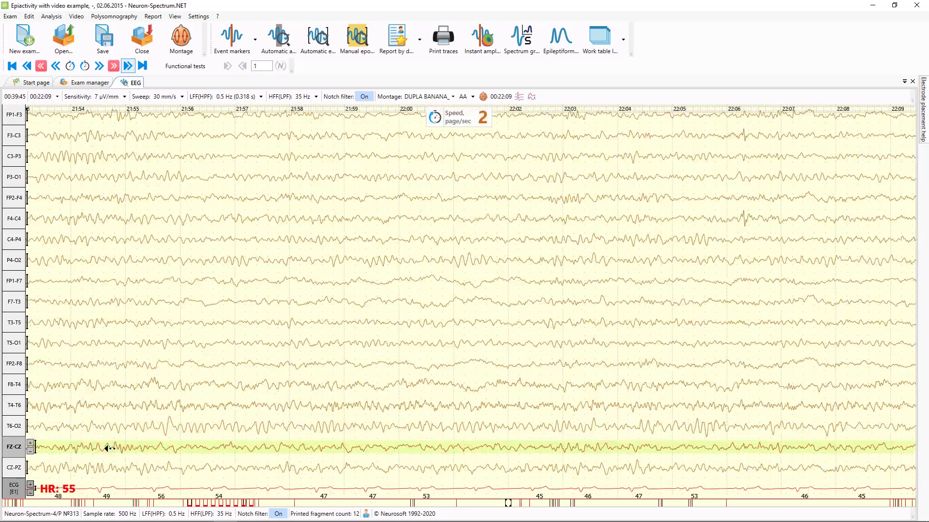
scroll(110, 449, down, 1)
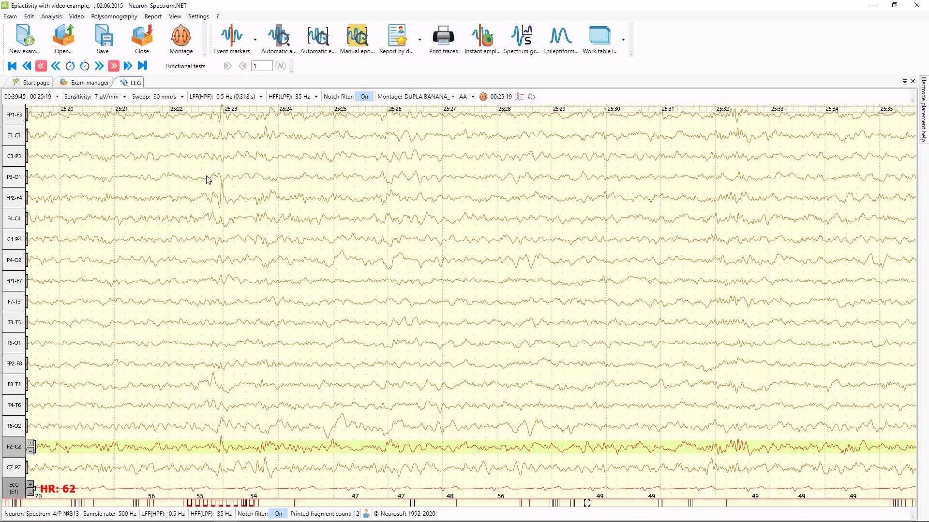
scroll(211, 185, up, 3)
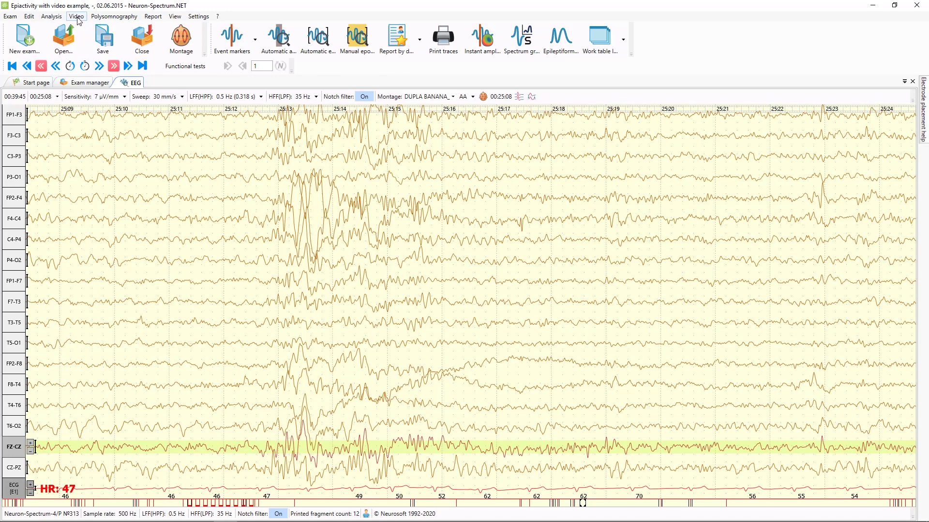
Dock the Epileptiform activity results panel from the Analysis menu.
click(52, 16)
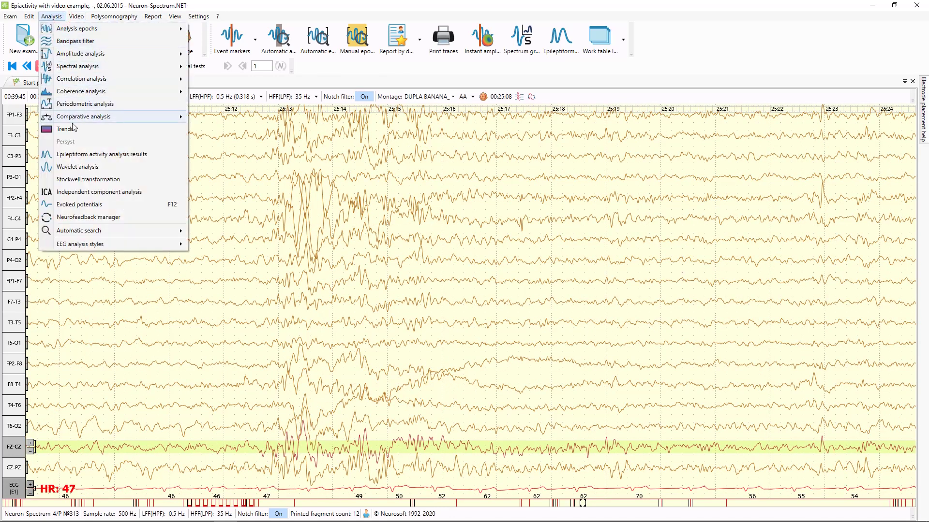
click(80, 160)
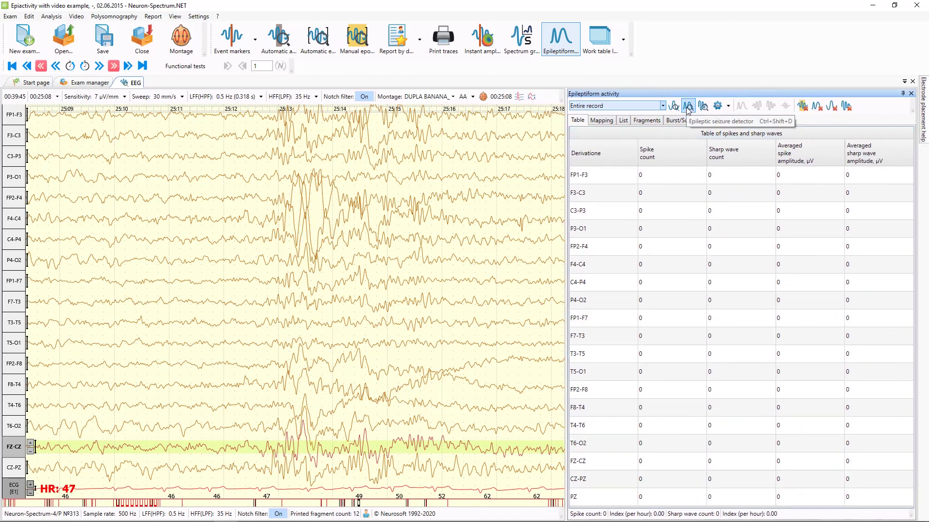
Run the Epileptic seizure detector over the whole record and acknowledge the 7-seizure result.
click(688, 109)
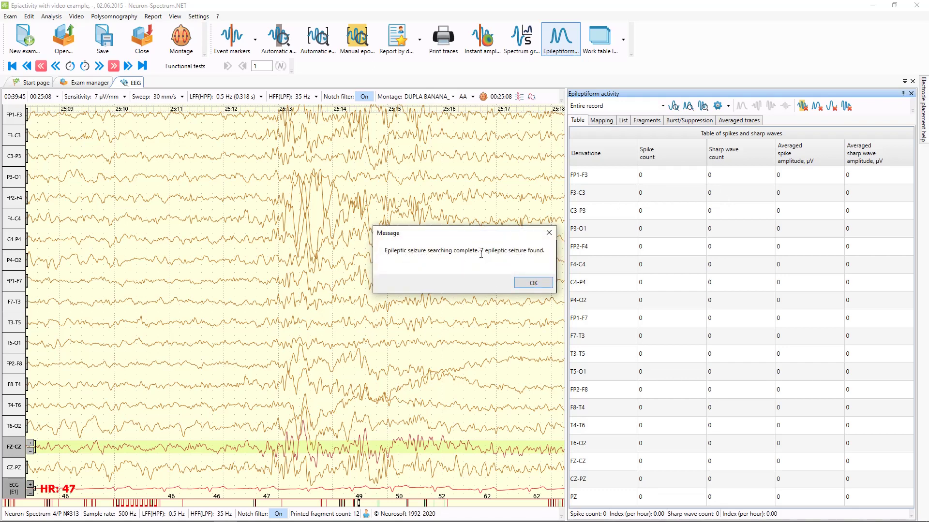
click(537, 280)
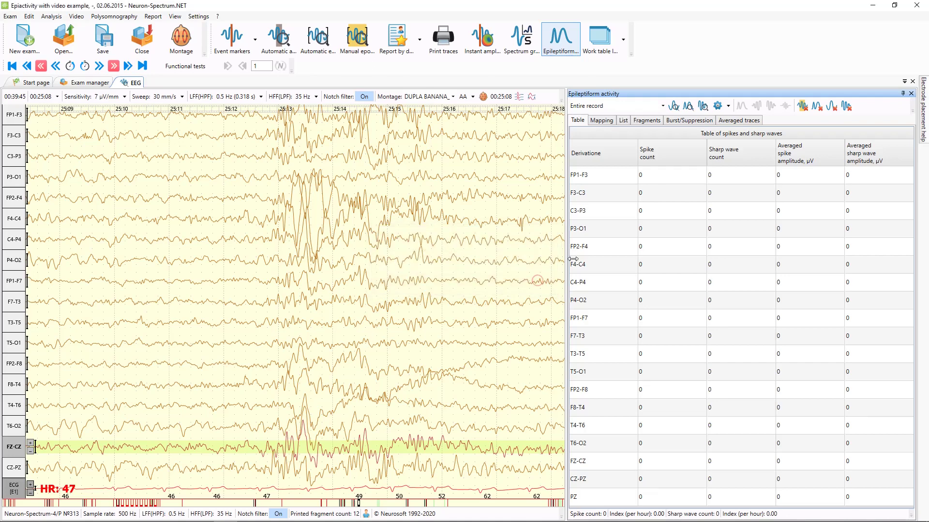
Show the Fragments list and step through fragments 1–5, from 00:10:31 to 00:30:31.
click(641, 121)
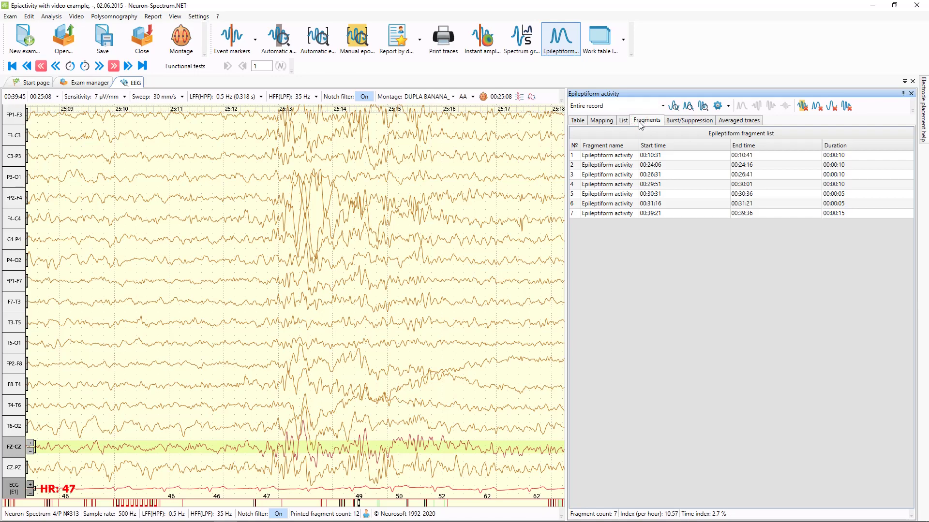
click(623, 156)
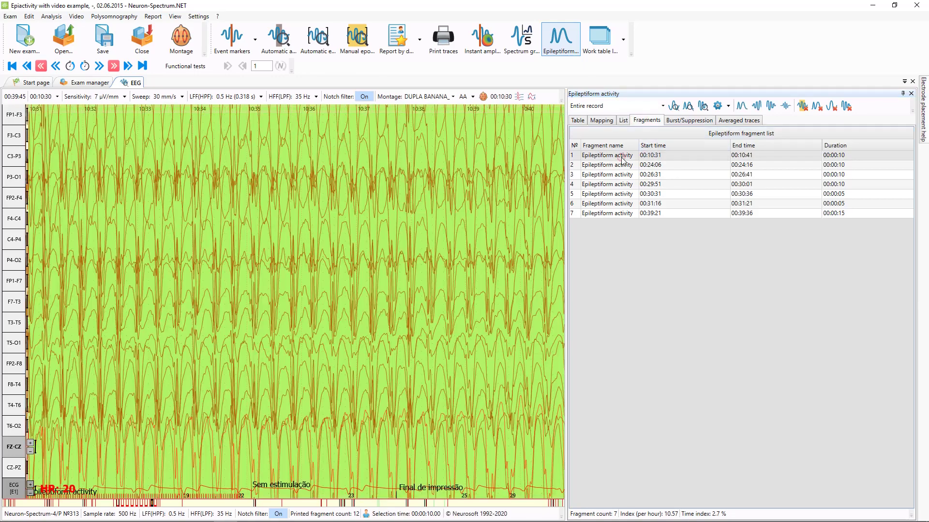
click(622, 166)
click(621, 175)
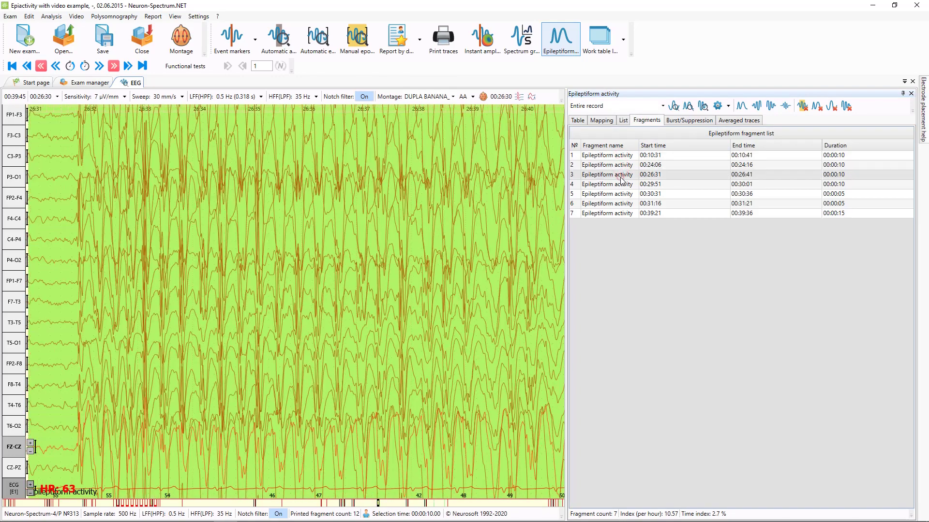
click(620, 185)
click(620, 194)
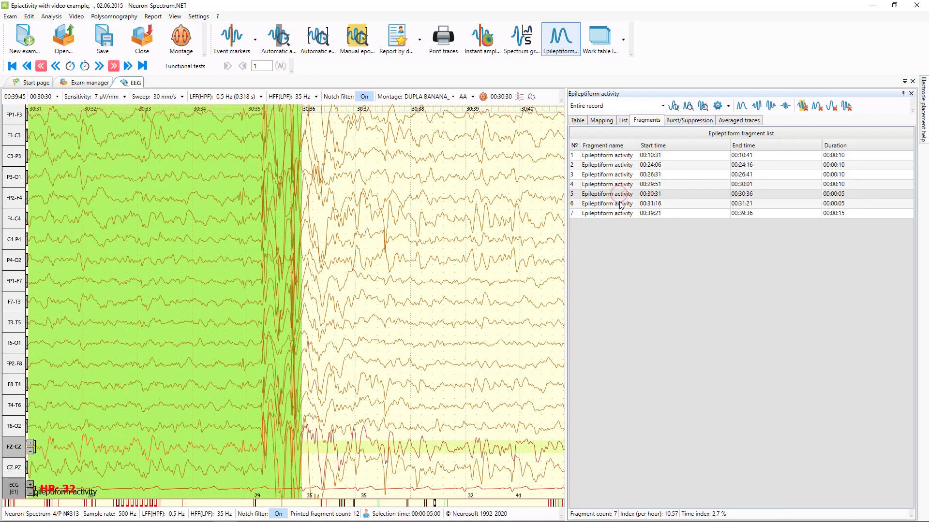
scroll(420, 253, up, 3)
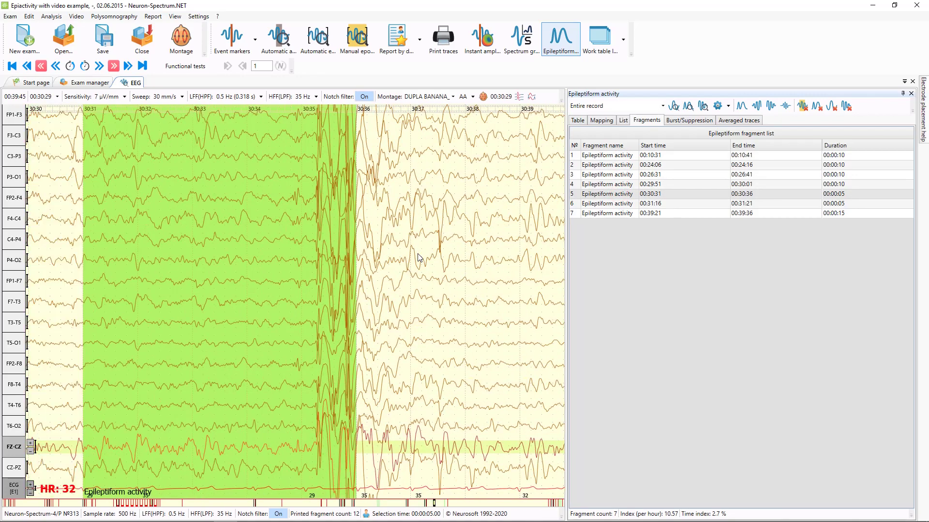
Delete all detected Epileptiform activity episodes.
right_click(259, 219)
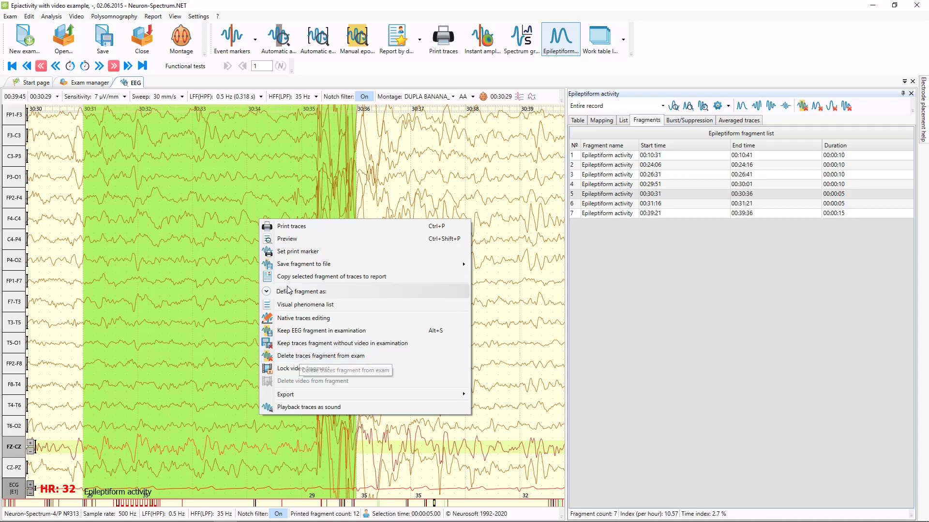
click(268, 194)
right_click(269, 193)
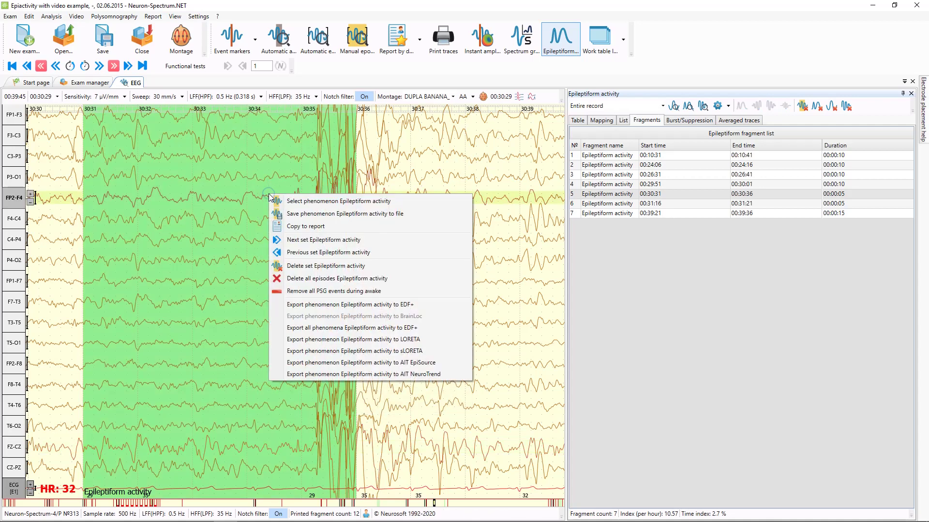
click(319, 280)
click(507, 286)
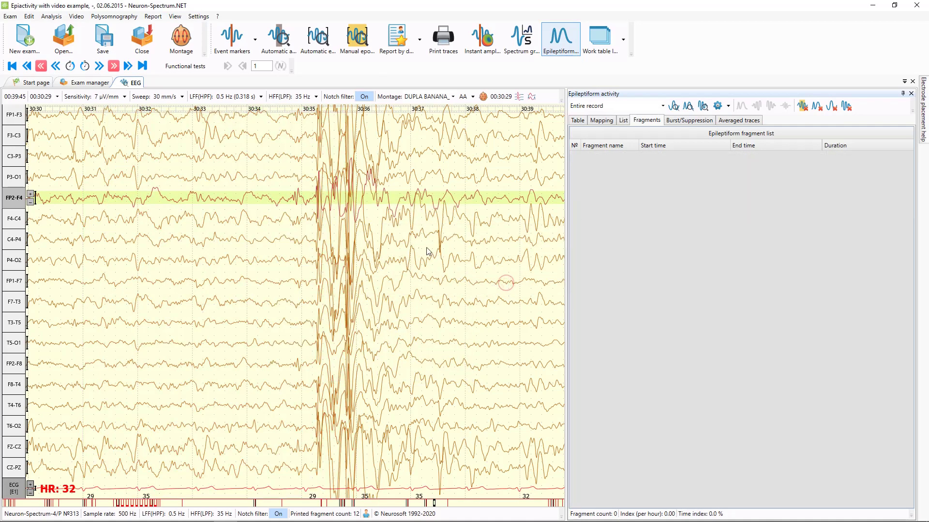
scroll(408, 243, down, 5)
scroll(405, 244, up, 3)
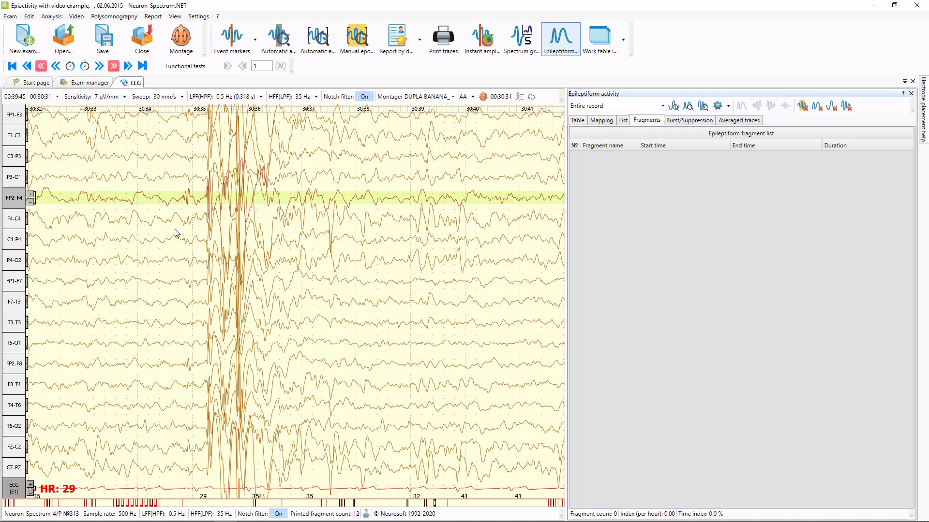
Mark the 3-second spike burst at 00:30:34 as an Epileptiform activity fragment.
drag(176, 233, 357, 232)
right_click(320, 225)
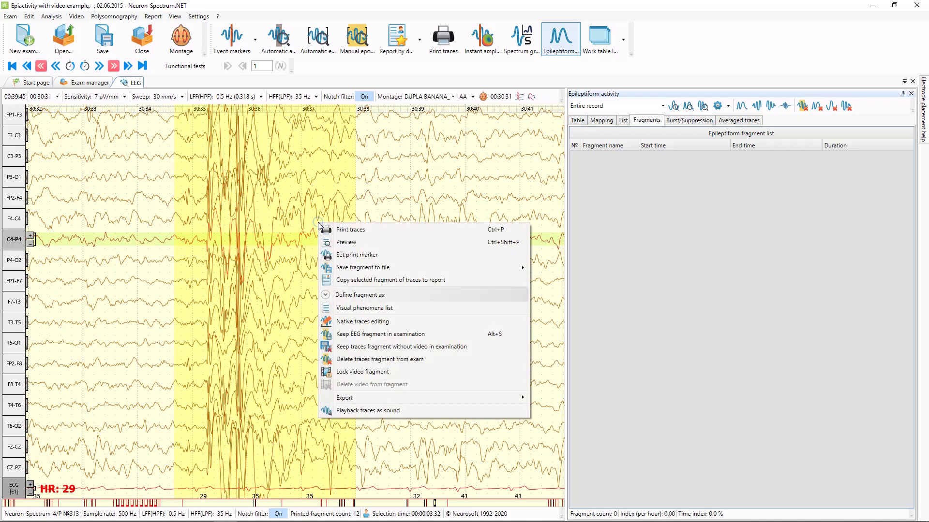
click(335, 296)
click(362, 345)
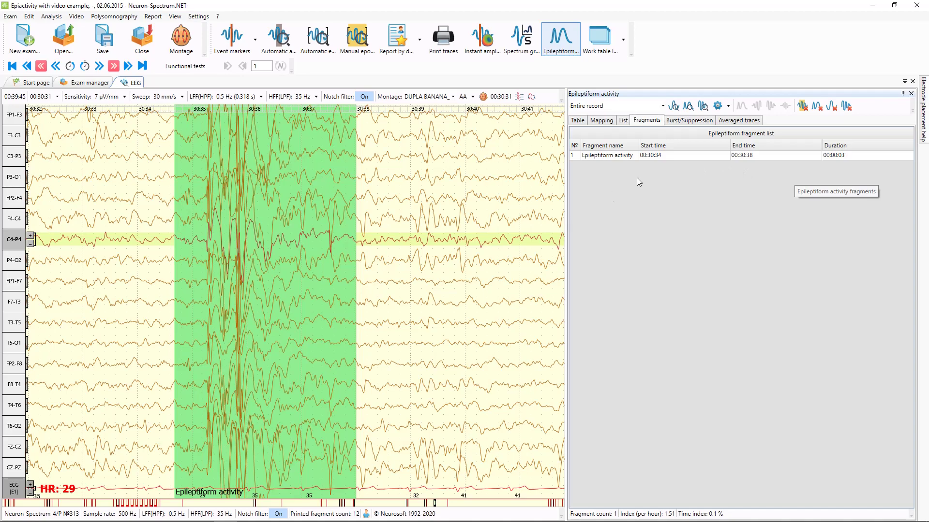
scroll(414, 212, down, 3)
scroll(414, 211, down, 11)
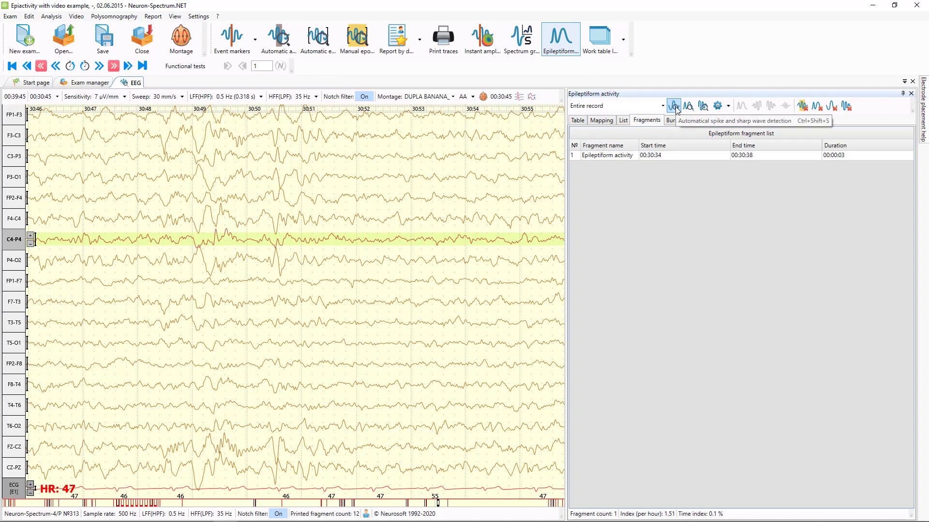
Run automatic spike and sharp wave detection, finding 1101 spikes and 560 sharp waves.
click(674, 106)
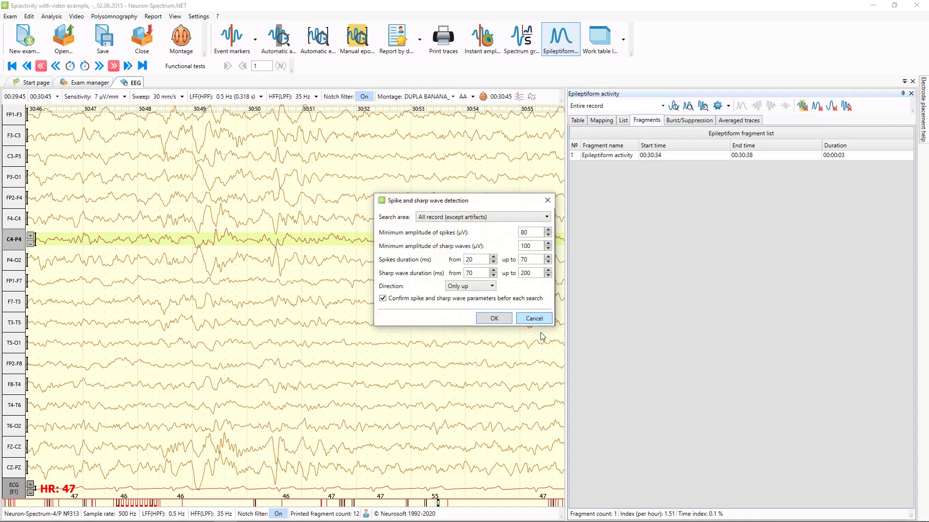
click(494, 318)
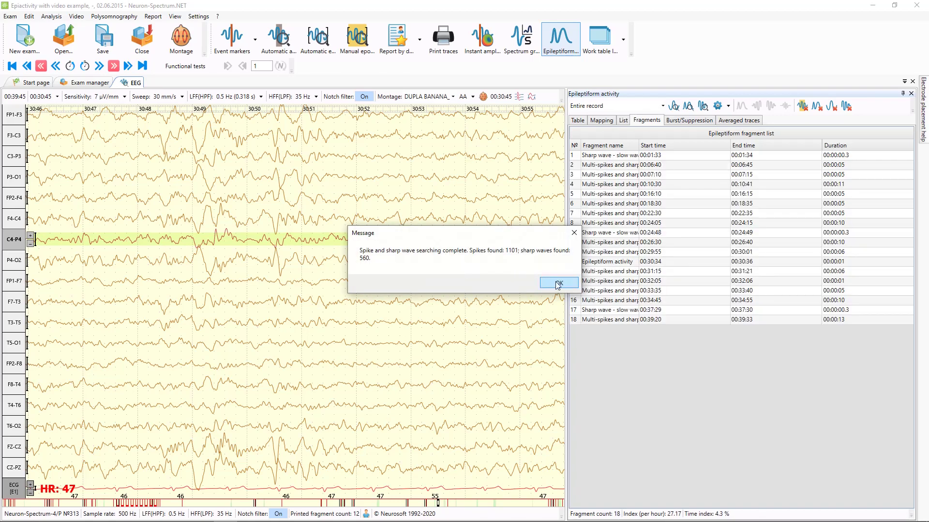
click(550, 284)
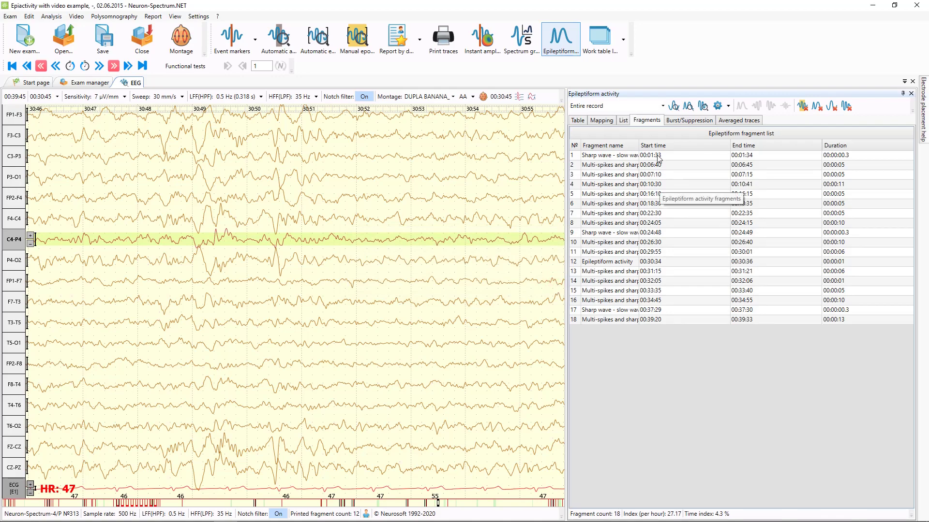
Review the fragments at 00:01:33, 00:06:40, 00:07:10 and 00:10:30, selecting channel FP1-F7.
click(638, 156)
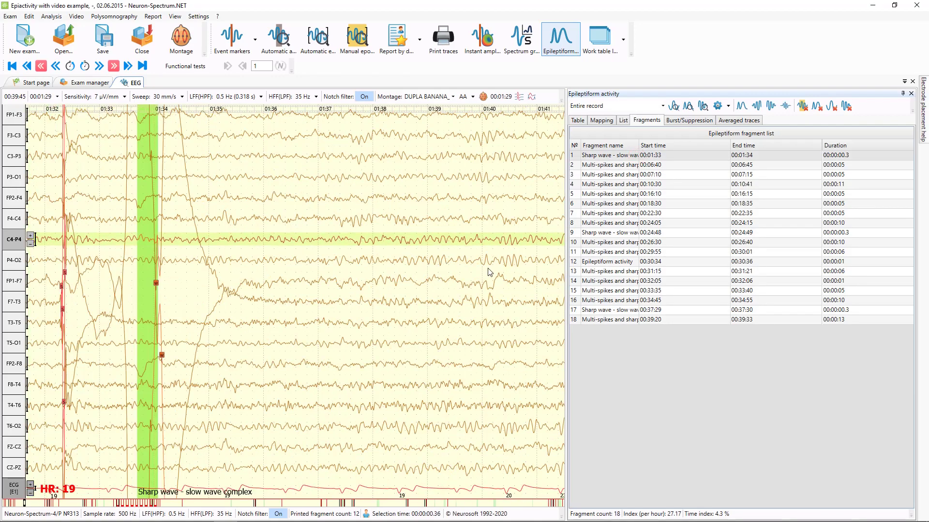
click(626, 165)
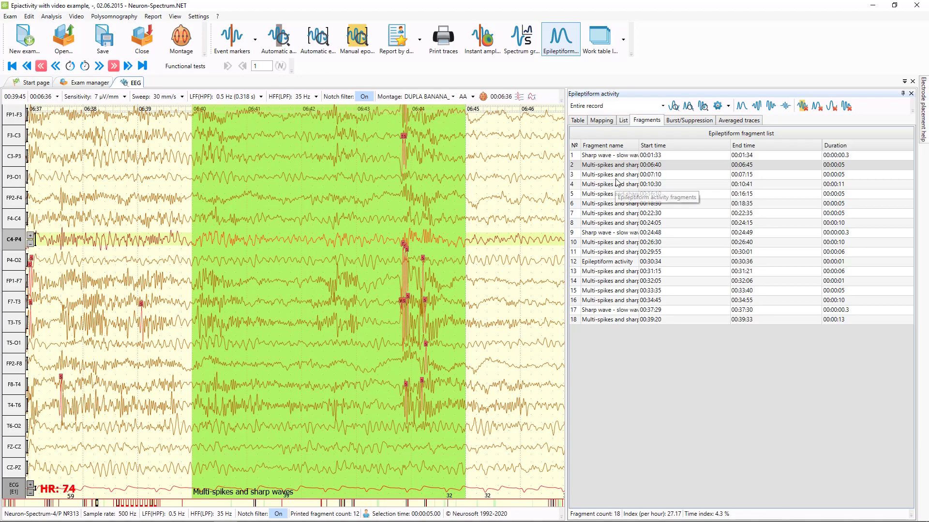
click(617, 176)
click(606, 186)
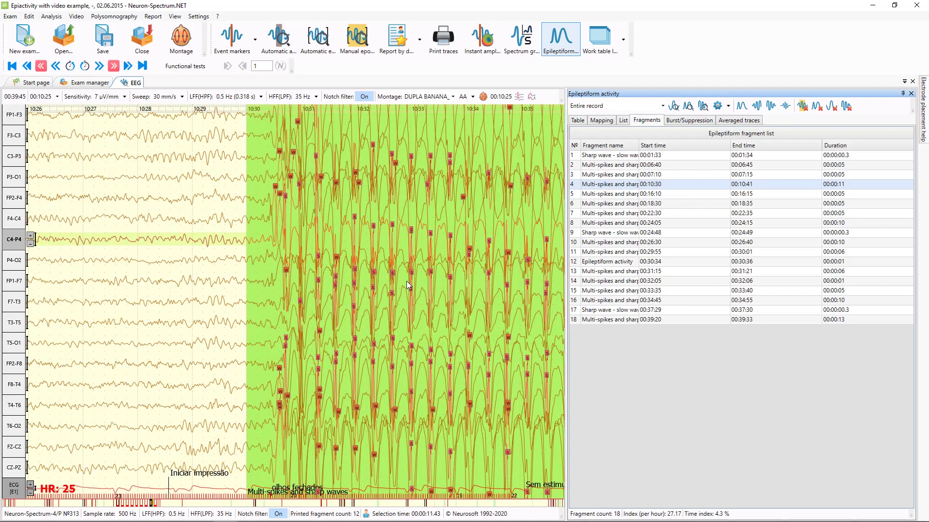
click(201, 281)
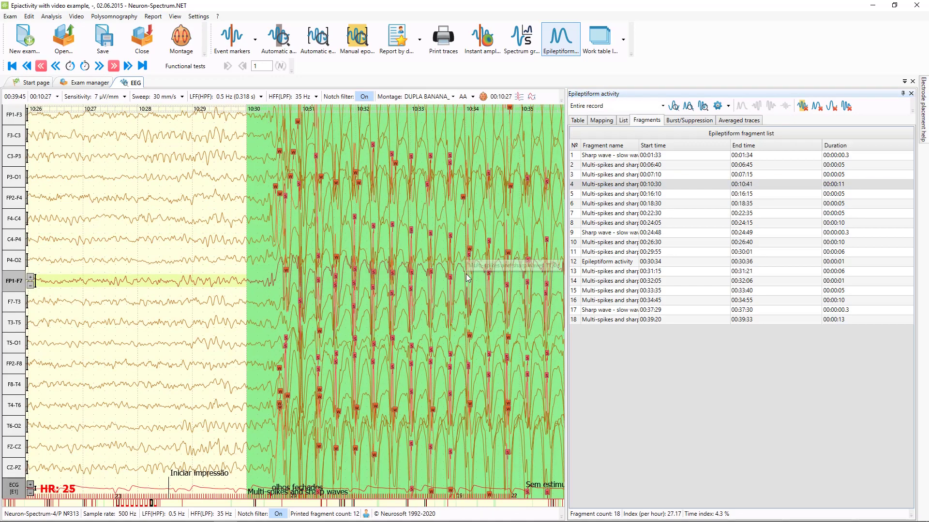
scroll(465, 273, down, 1)
scroll(376, 269, down, 3)
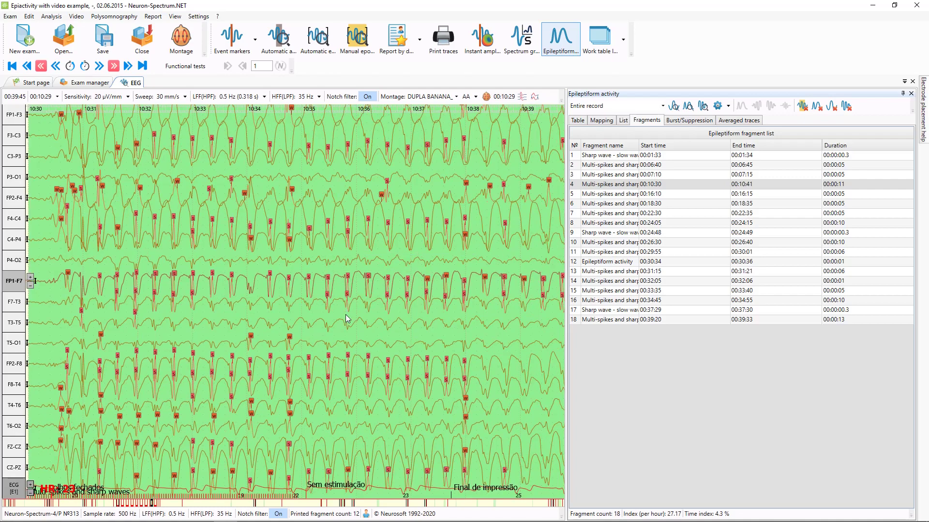
scroll(344, 315, up, 2)
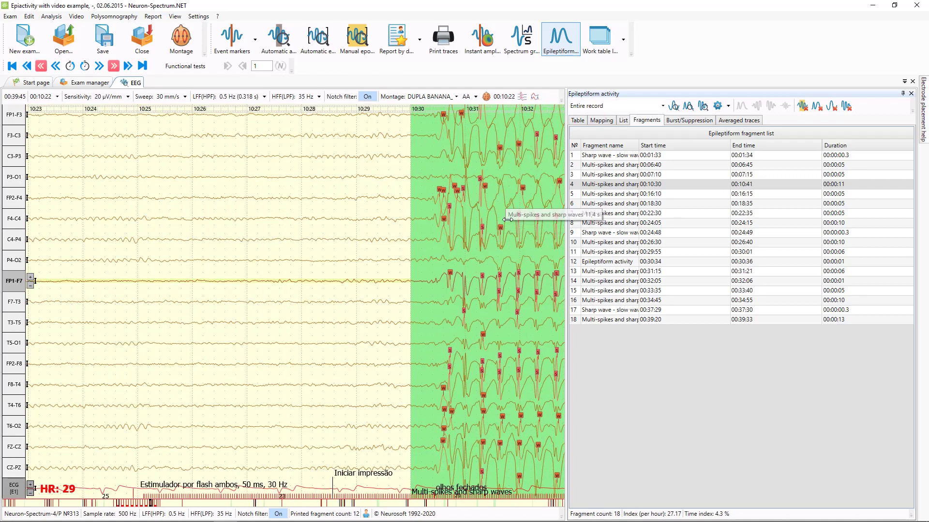
View the spike Mapping and Averaged traces, then the empty Burst/Suppression list.
click(600, 120)
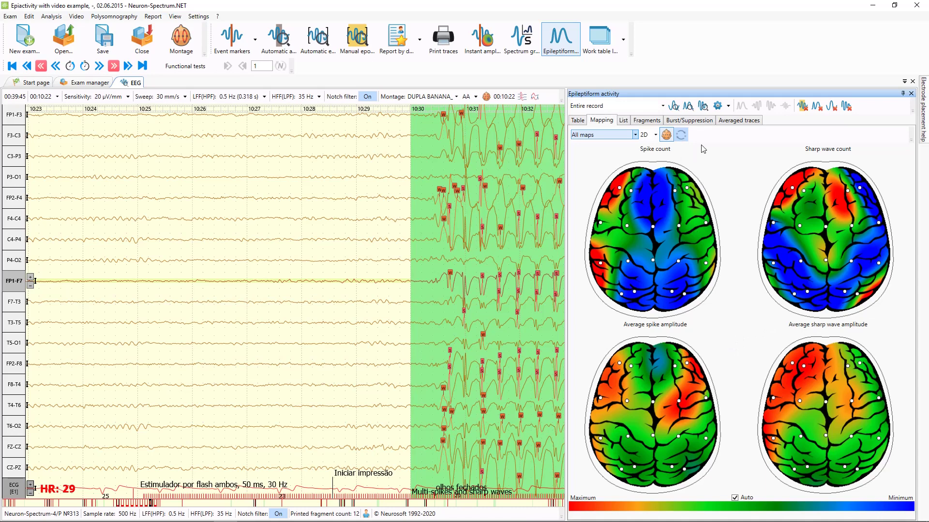
click(733, 123)
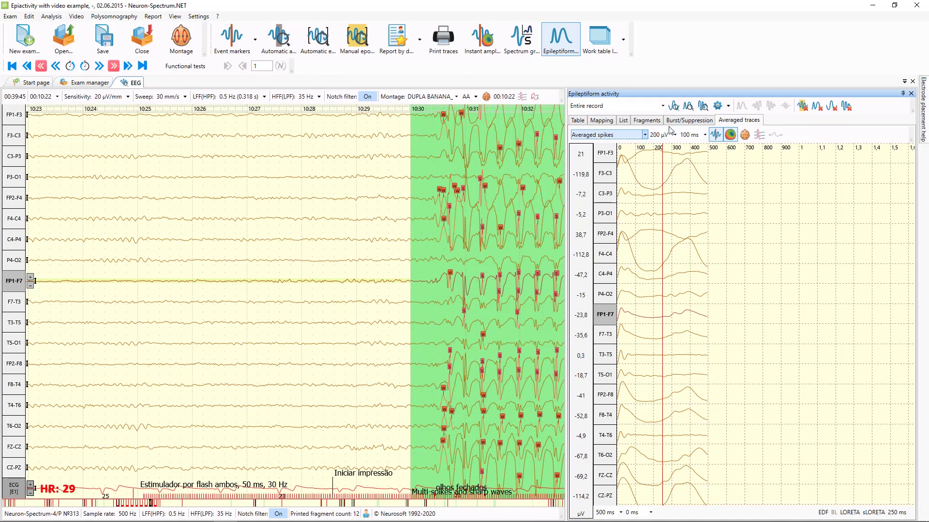
click(693, 120)
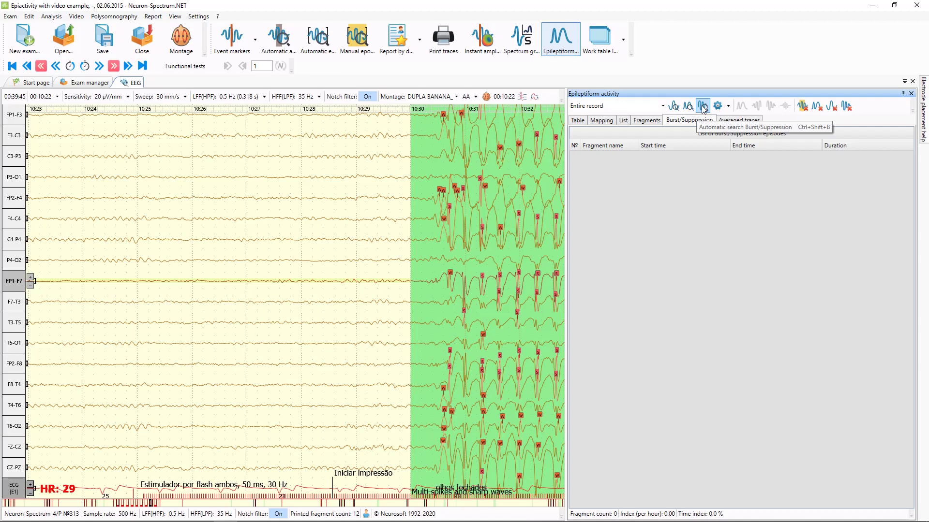
Run the automatic burst/suppression search, which finds no episodes.
click(703, 106)
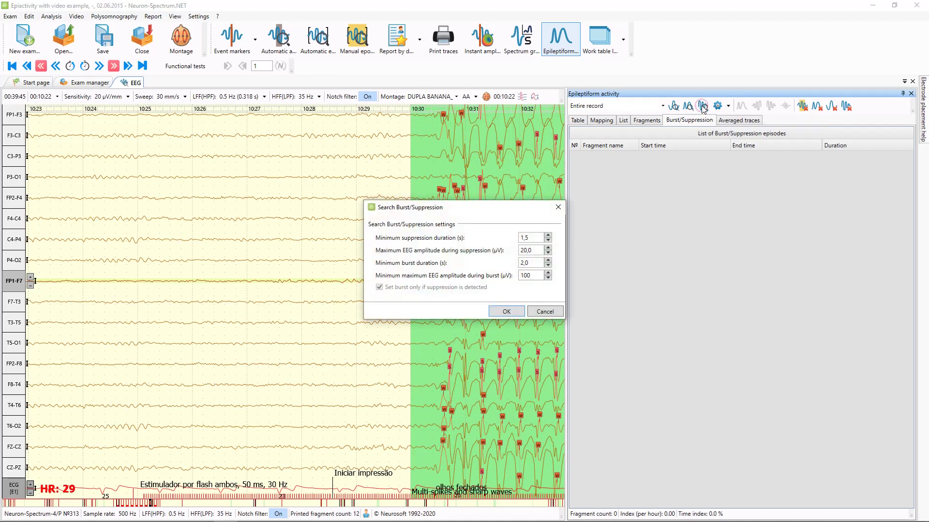
click(506, 311)
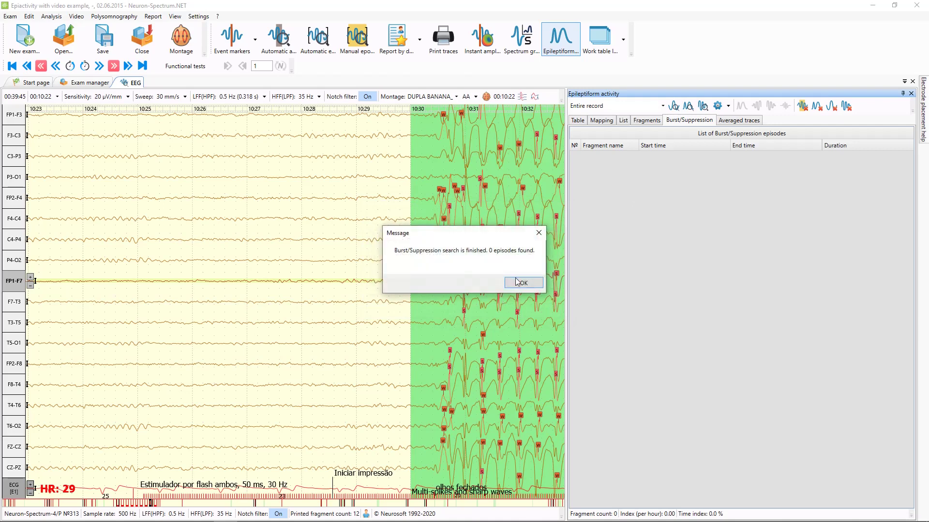
click(523, 283)
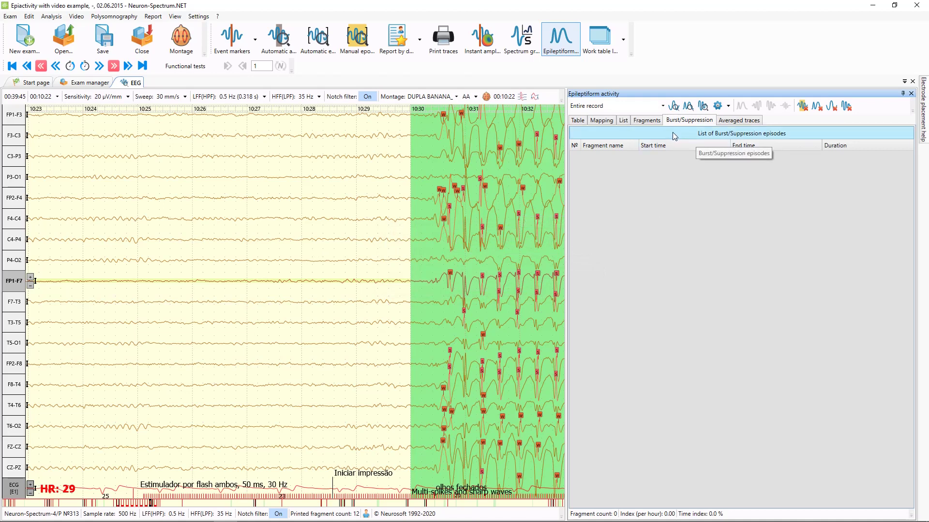
Define the EEG stretch 00:10:19–00:10:25 as a Burst fragment.
scroll(308, 265, up, 3)
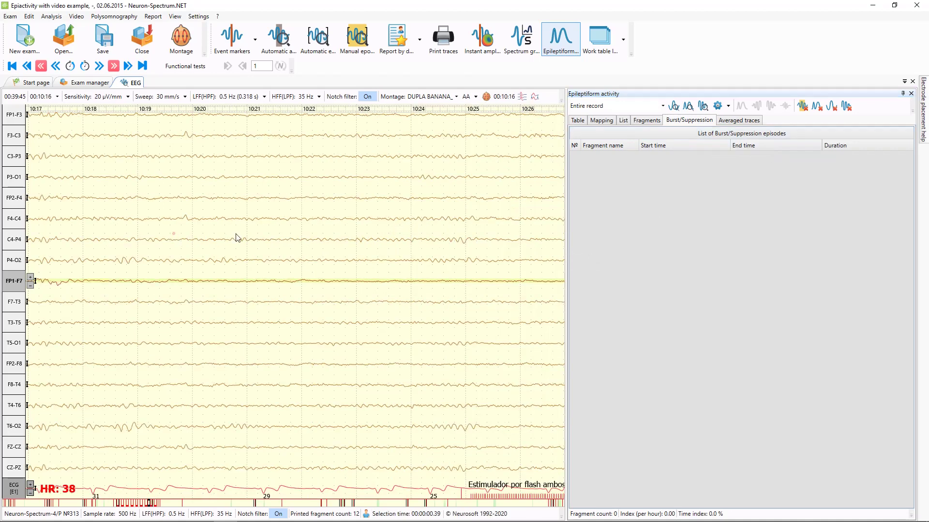
drag(174, 239, 480, 227)
right_click(430, 222)
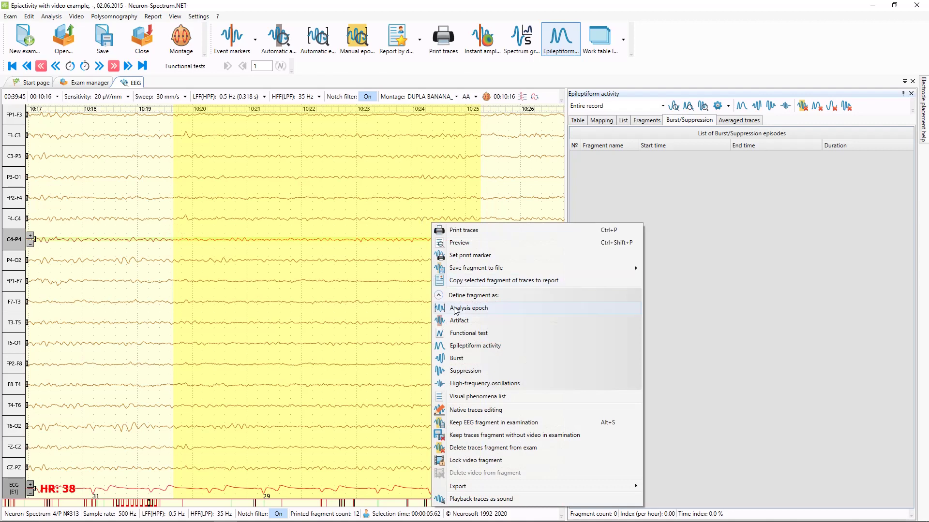
click(464, 358)
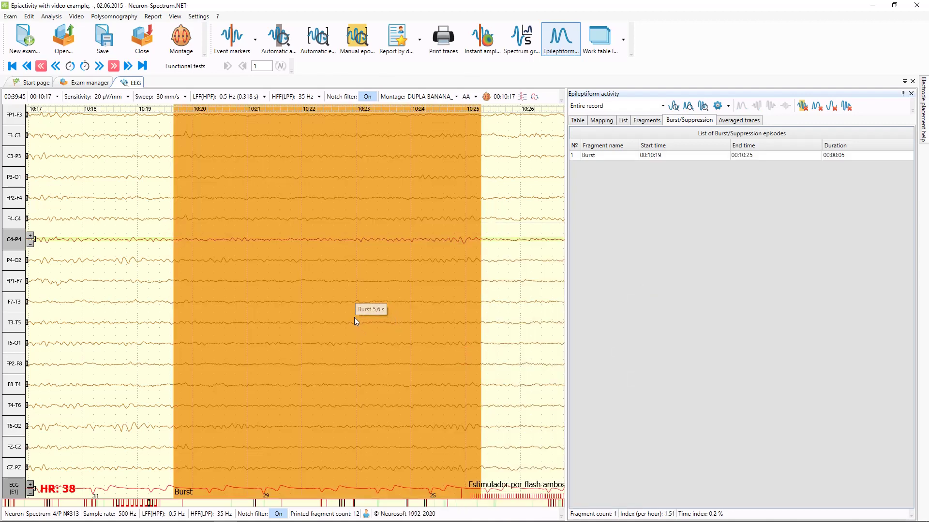
Define the following stretch 00:10:25–00:10:29 as a Suppression fragment.
scroll(348, 314, down, 2)
drag(269, 260, 506, 263)
right_click(445, 251)
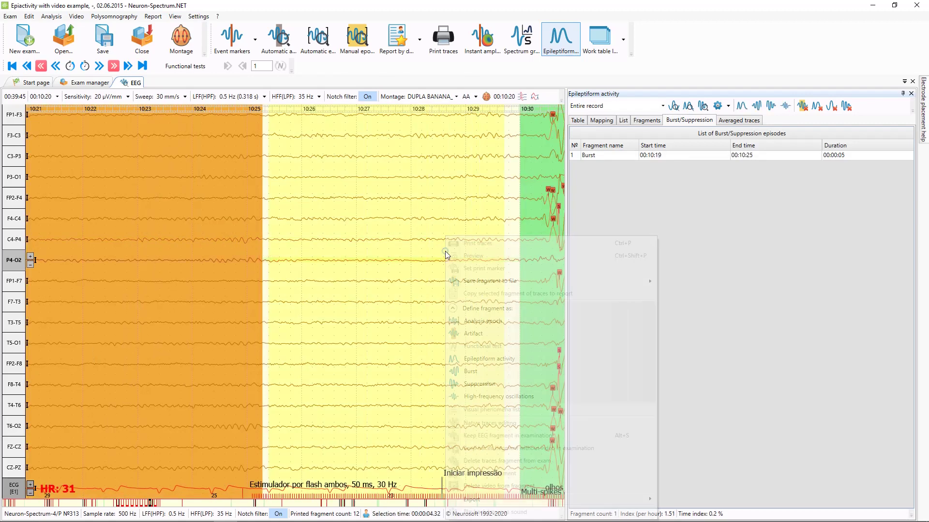
click(479, 384)
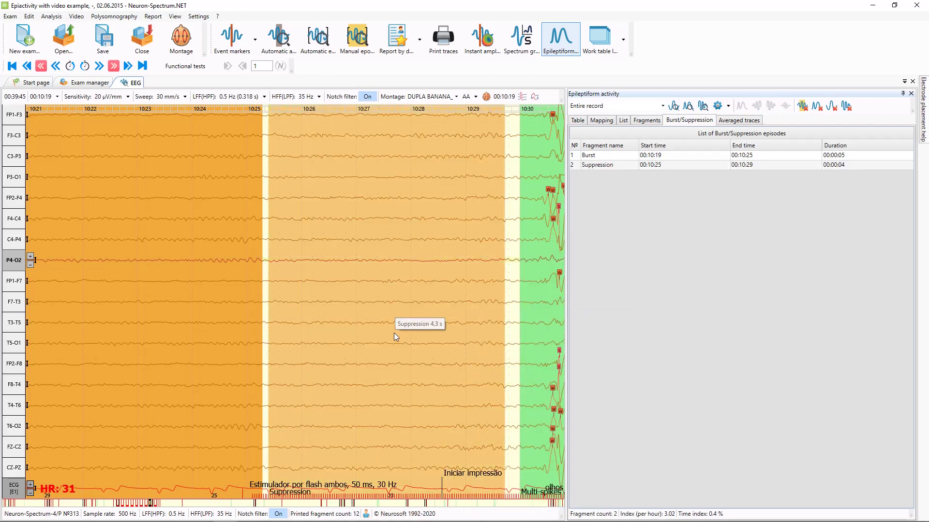
scroll(394, 332, up, 8)
scroll(393, 333, up, 3)
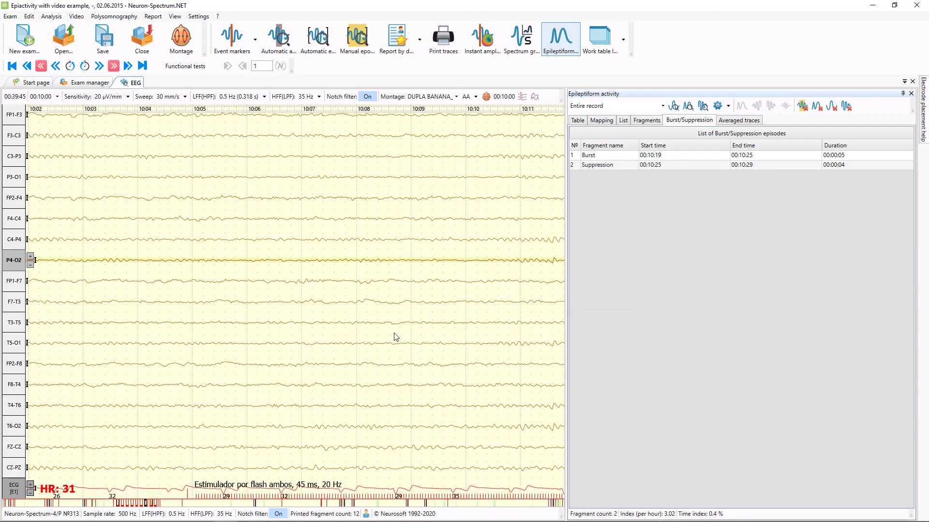
Close the Epileptiform activity results and run Analysis > Amplitude analysis > Rhythm amplitude.
click(911, 93)
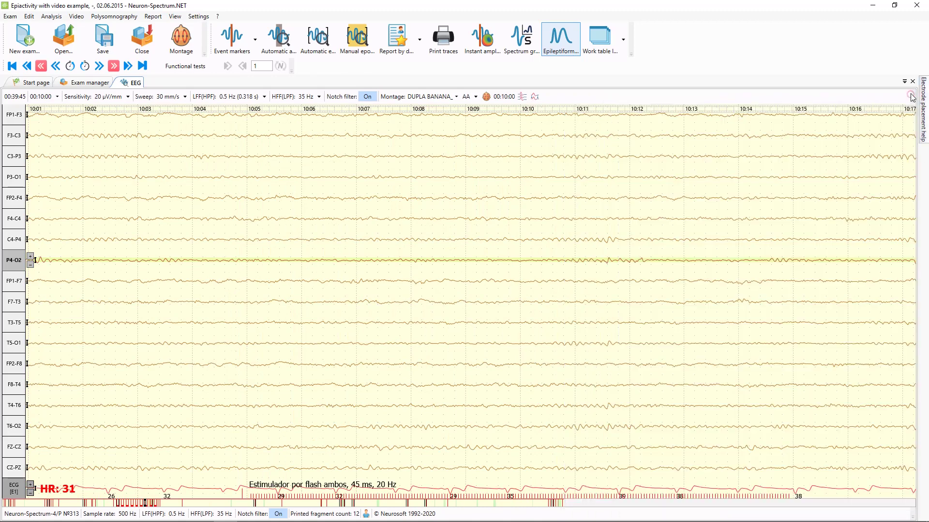
click(51, 16)
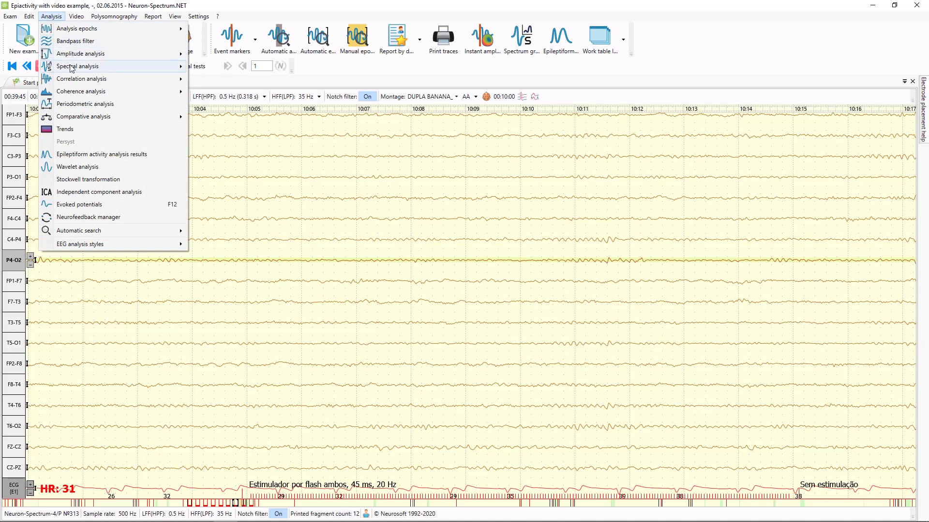
mouse_move(72, 69)
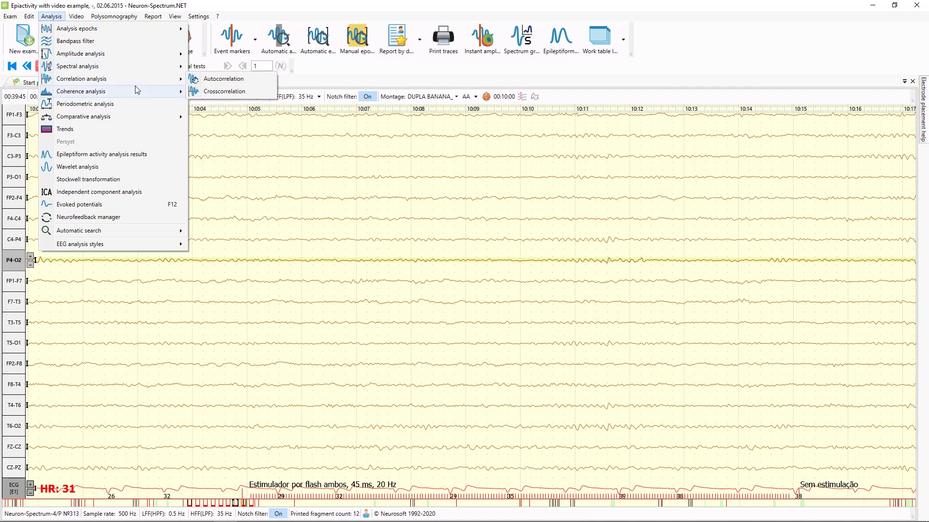
mouse_move(139, 95)
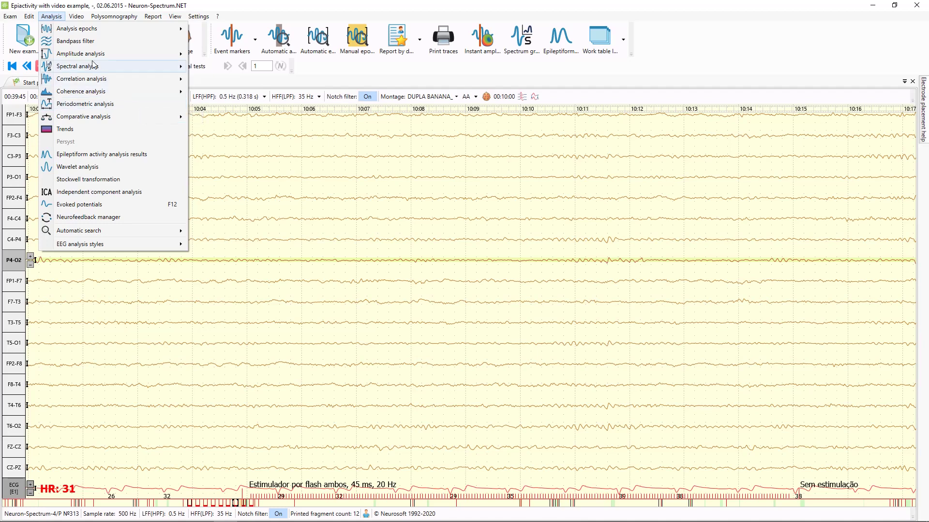
mouse_move(165, 53)
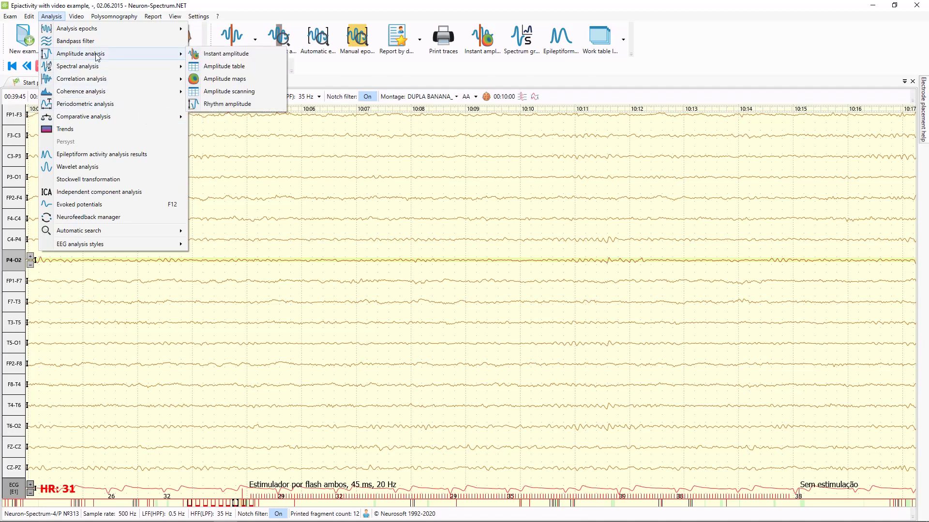
click(216, 104)
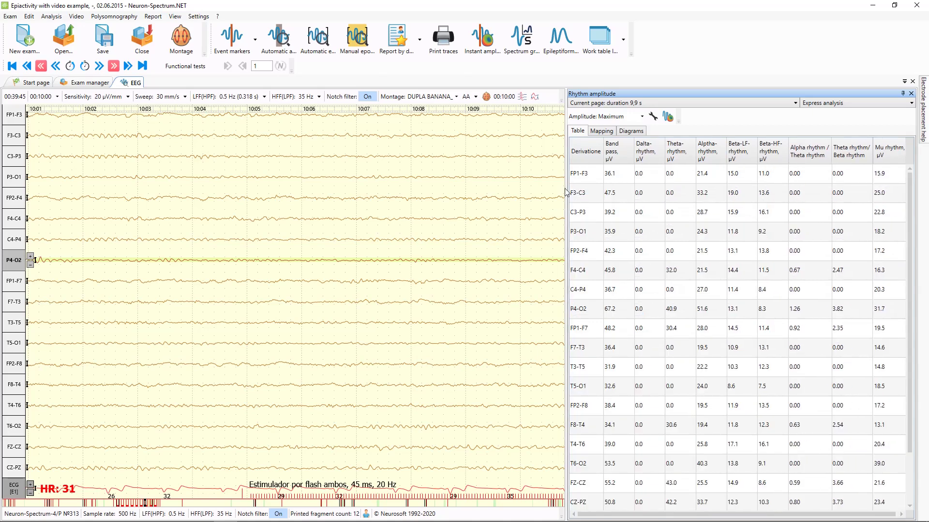
Widen the Rhythm amplitude panel and show Maximum amplitudes as 2D maps per rhythm band.
drag(565, 192, 549, 192)
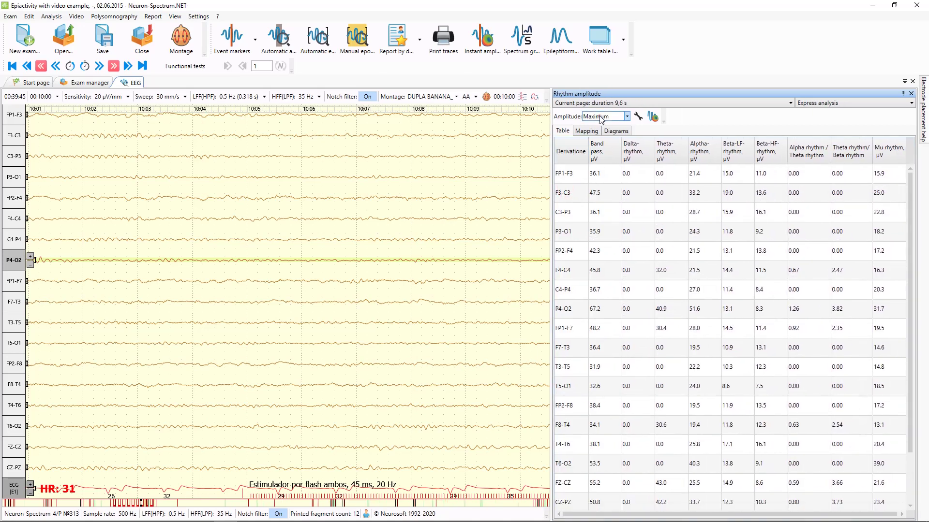
click(600, 118)
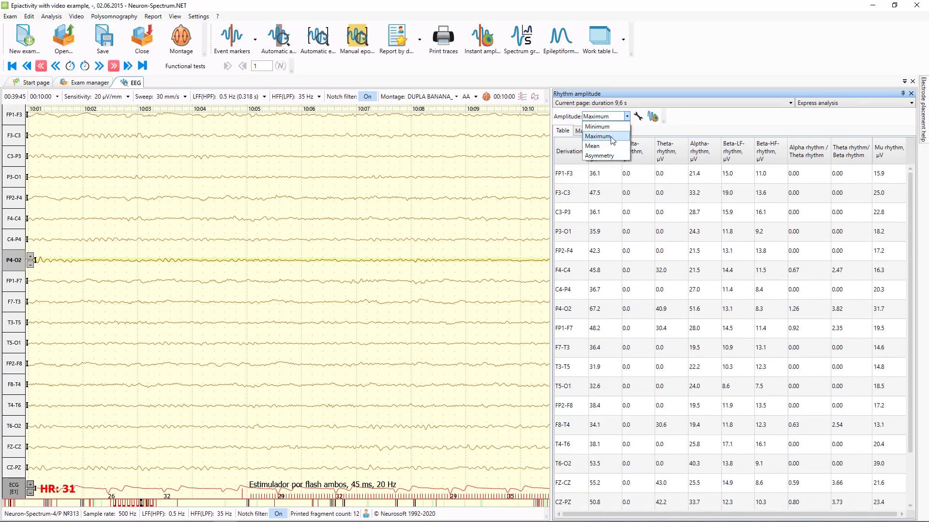
click(610, 137)
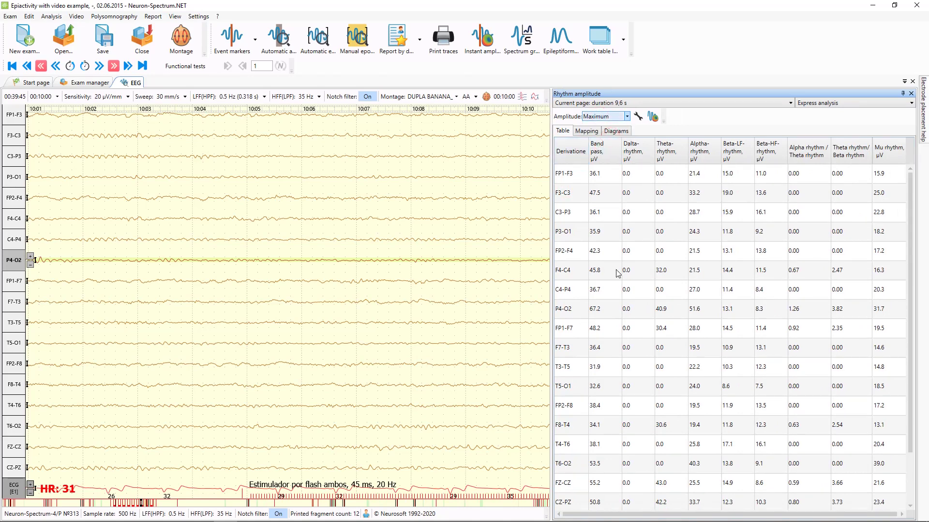
click(588, 132)
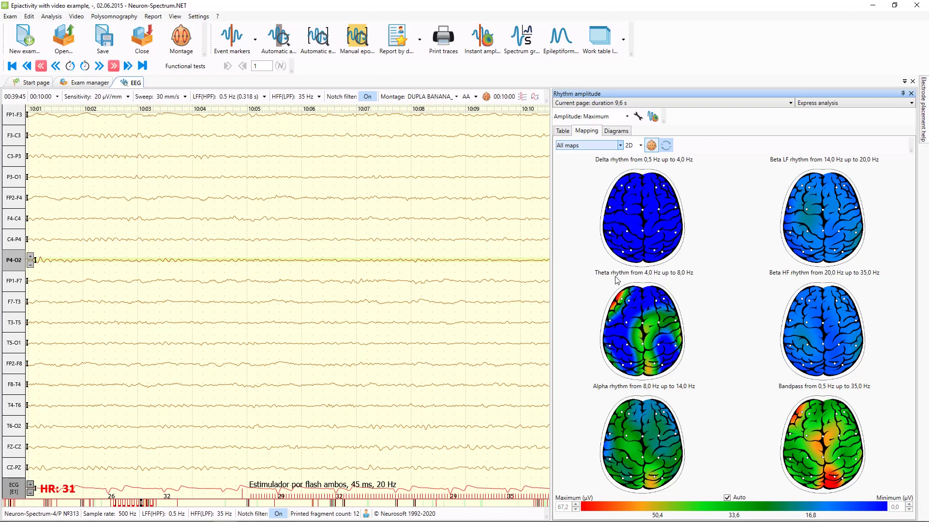
Choose Alpha rhythm in the maps dropdown to show the 8–14 Hz map alone.
click(605, 146)
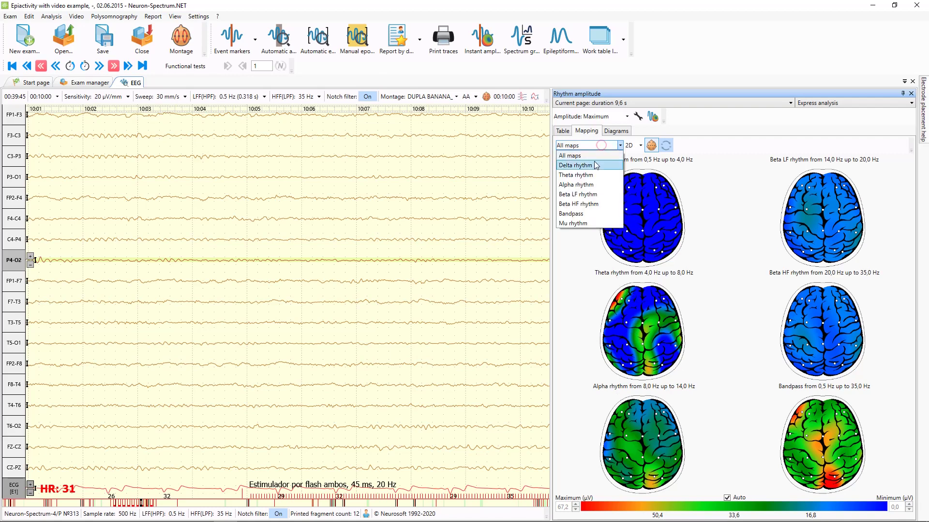
click(577, 185)
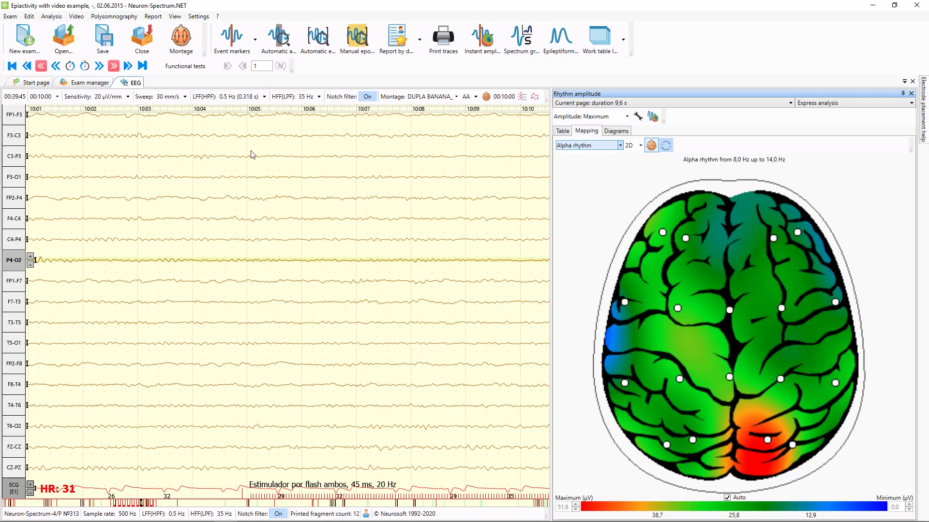
Switch the EEG montage to Monopolar 19.
click(456, 96)
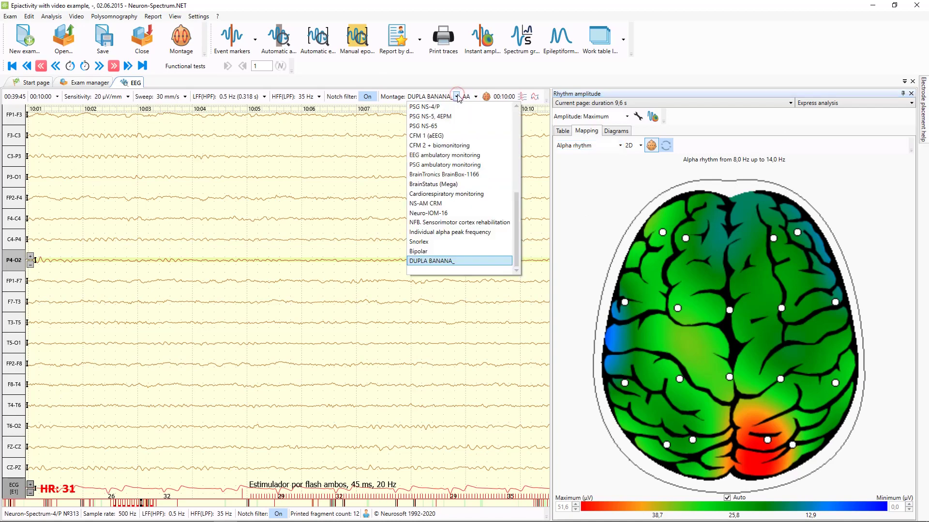
scroll(474, 235, up, 10)
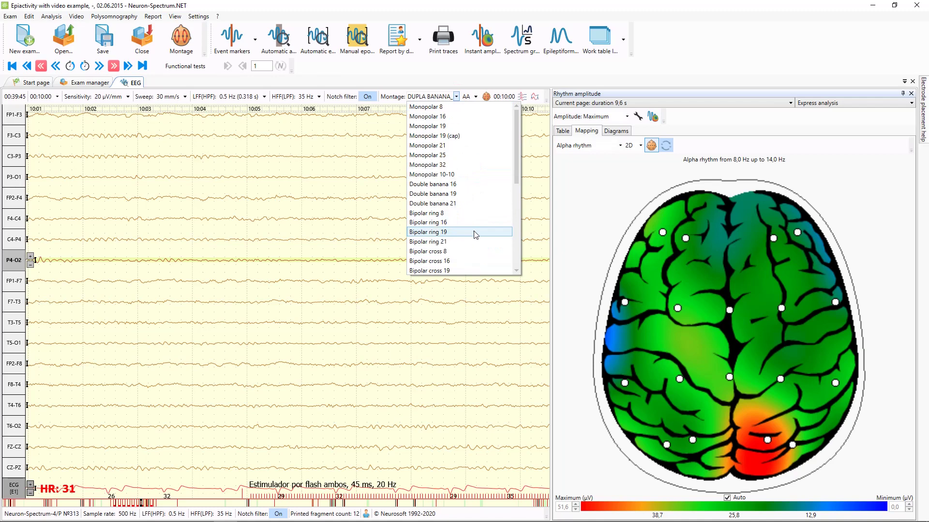
scroll(466, 226, down, 4)
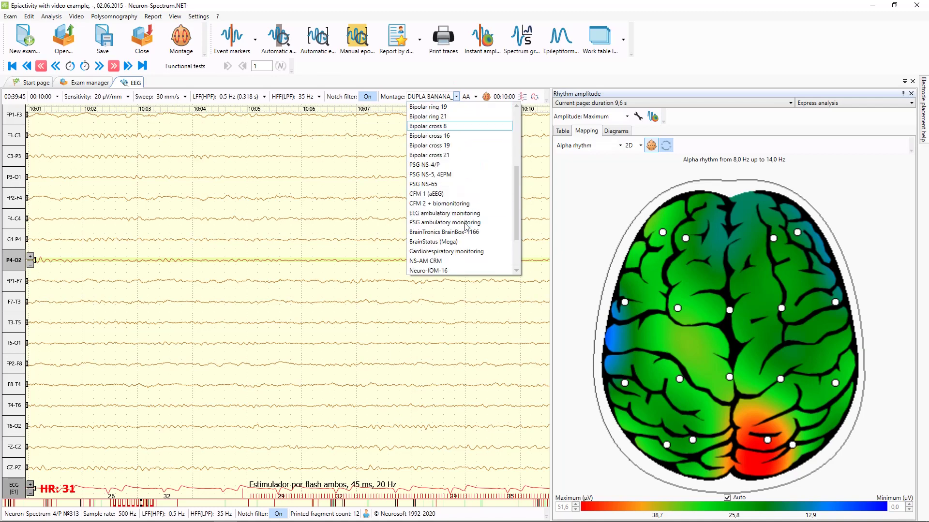
scroll(466, 225, up, 4)
click(438, 127)
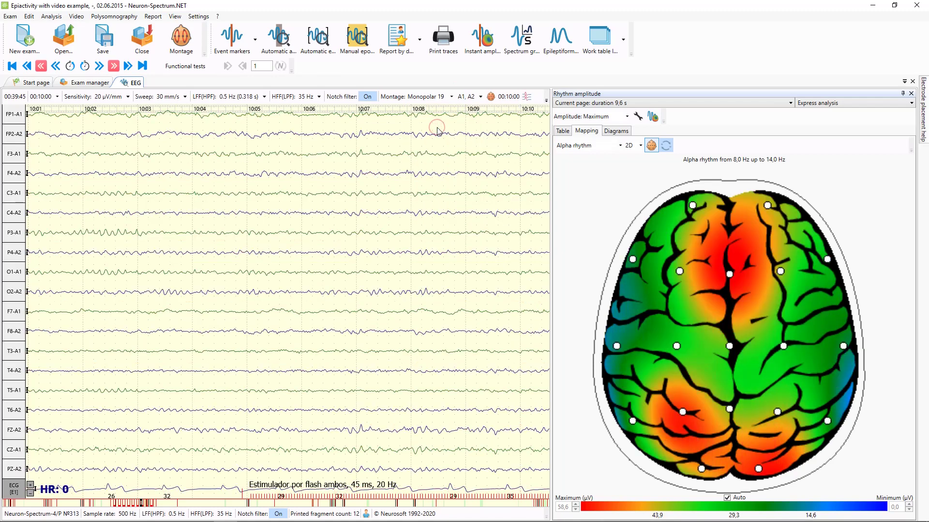
Make O1-A1, O2-A2 and FZ-A2 the active channels in turn.
click(13, 271)
click(13, 292)
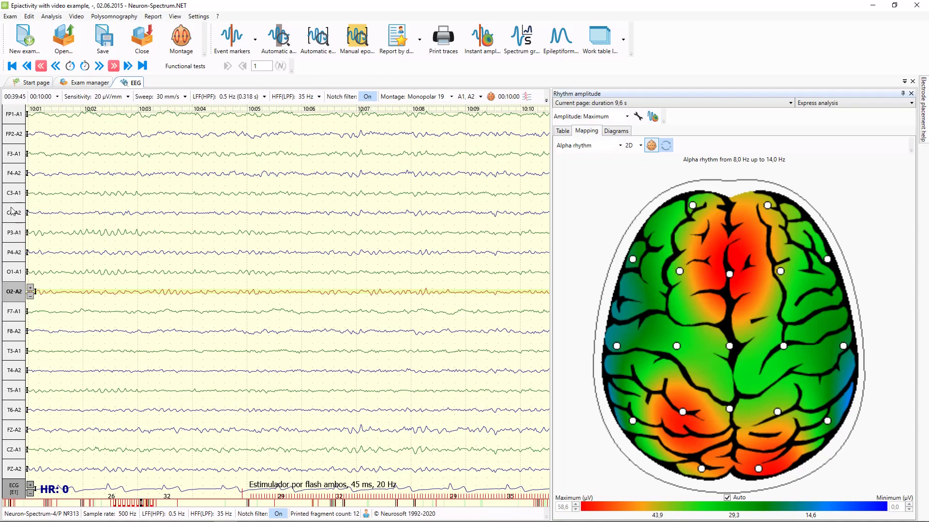
click(15, 430)
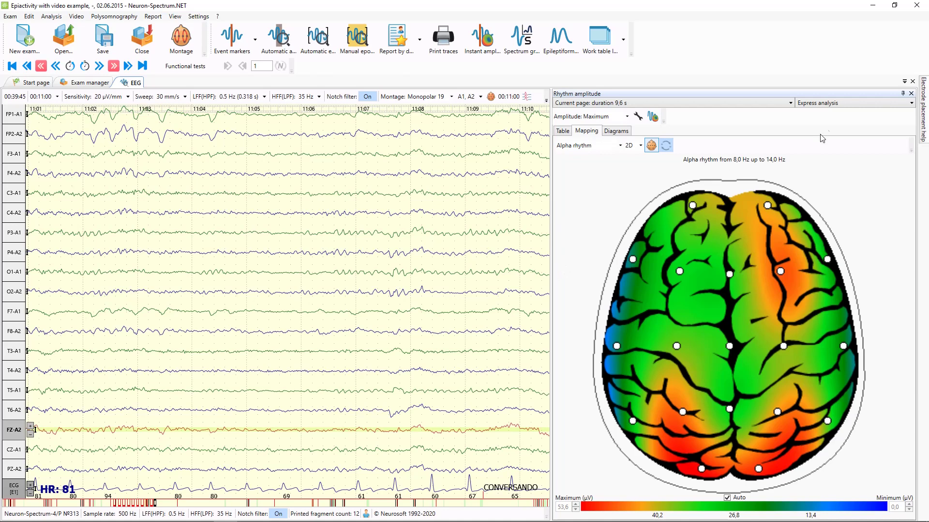
Keep Express analysis and map only a 5.6 s fragment from about 11:03 to 11:09.
click(842, 103)
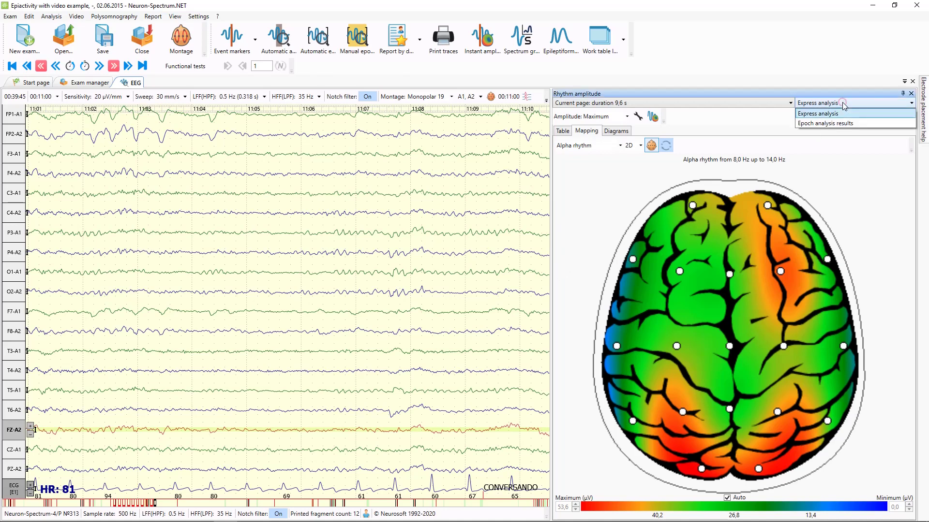
click(843, 102)
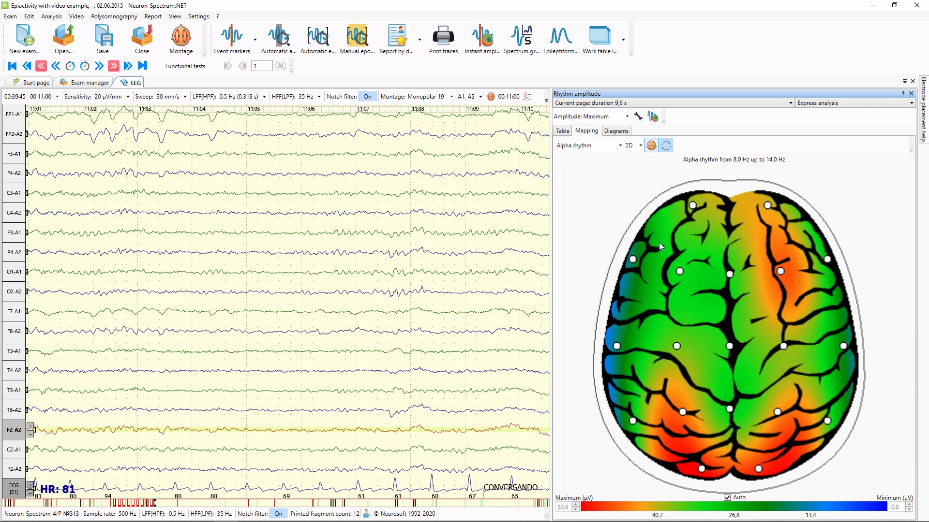
drag(168, 217, 475, 230)
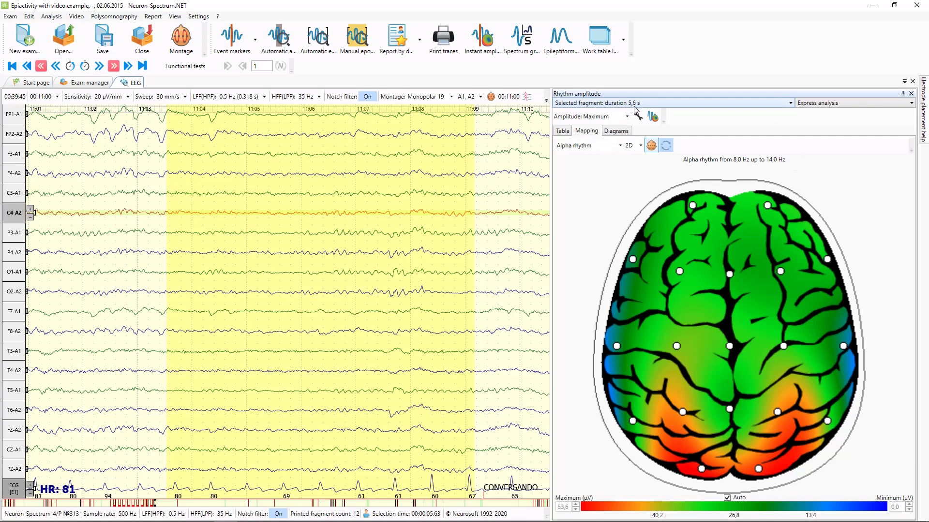
Clear the fragment, page the EEG forward to 00:11:24, and open the analysis-type dropdown.
click(503, 152)
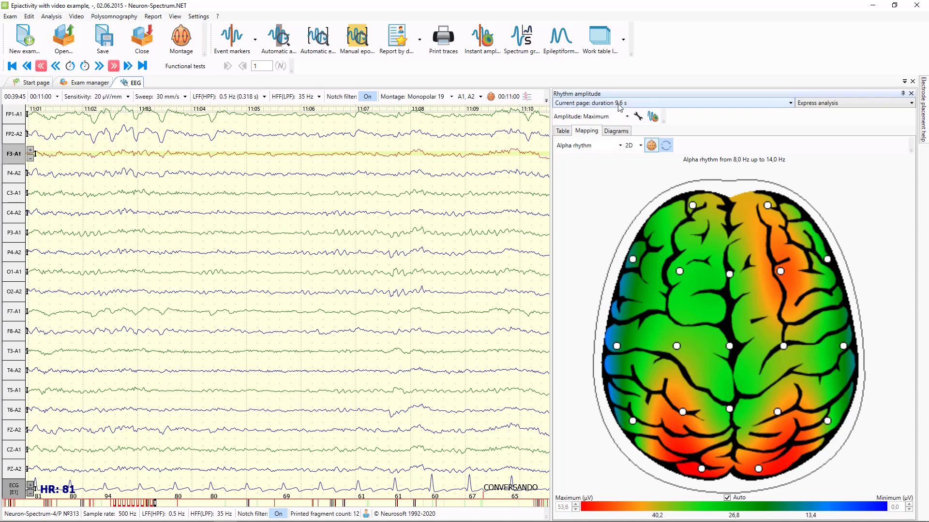
scroll(425, 196, down, 3)
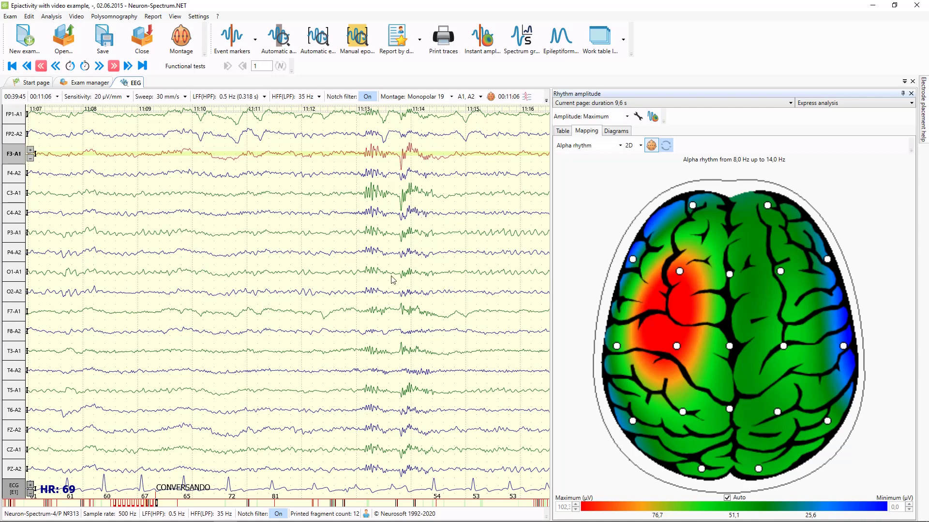
scroll(391, 280, down, 5)
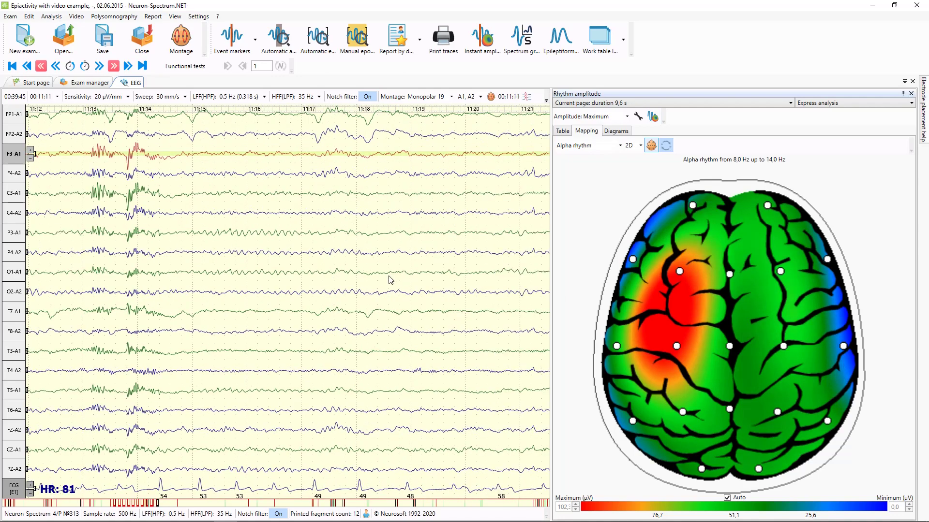
scroll(387, 280, down, 2)
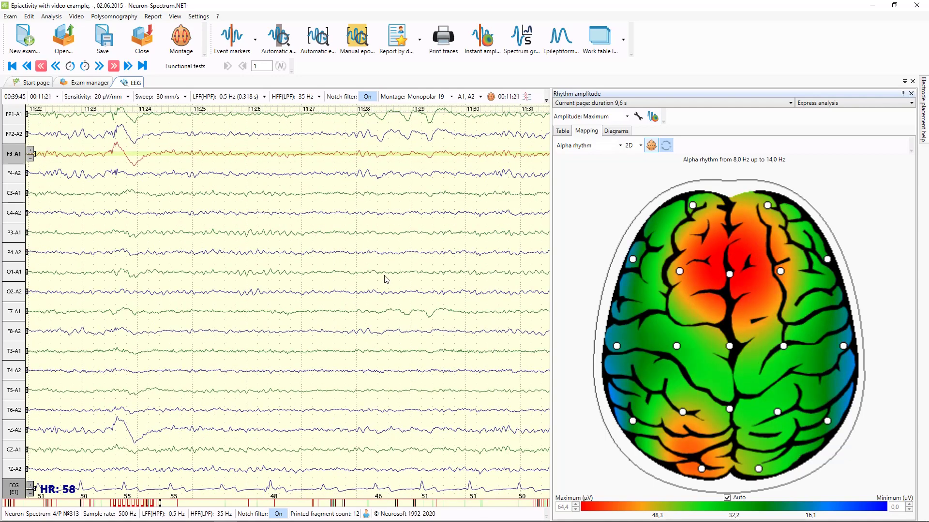
scroll(360, 270, down, 2)
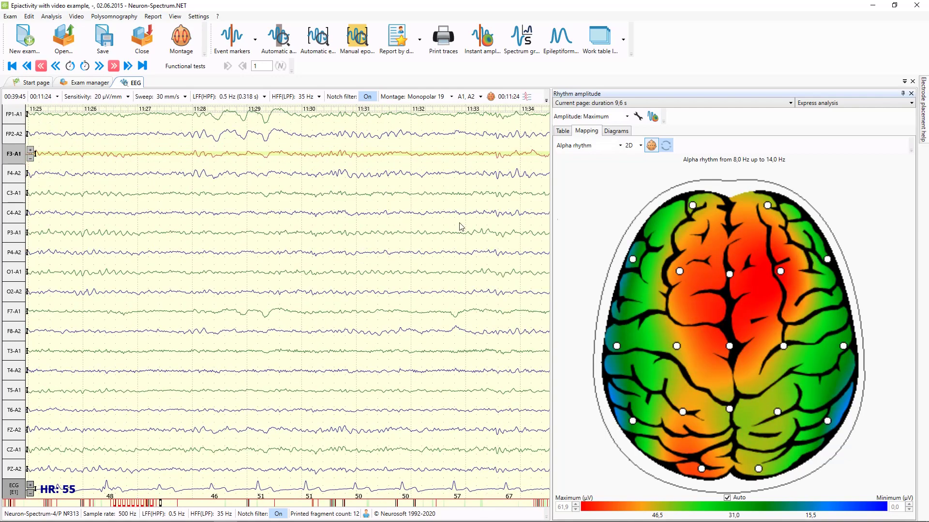
click(857, 103)
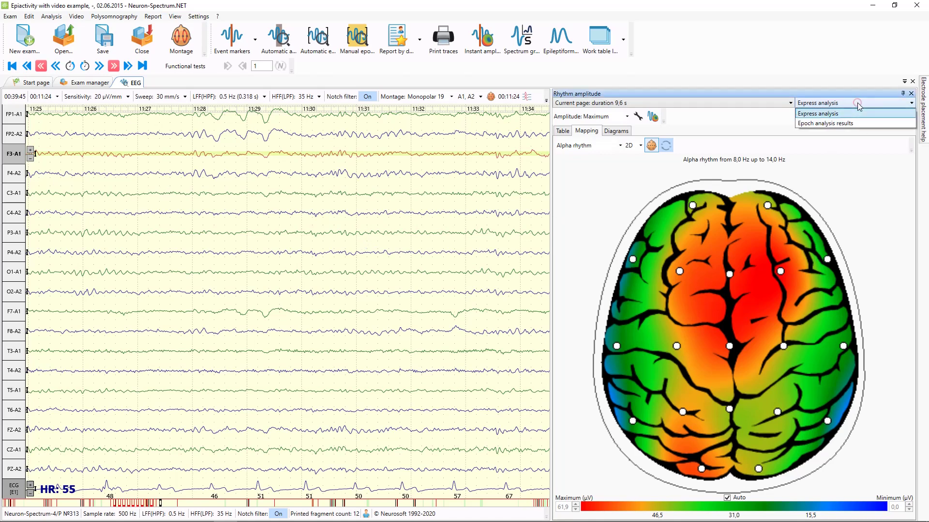
Select Epoch analysis results and manually place five 5-second epochs in the record.
click(822, 124)
click(357, 38)
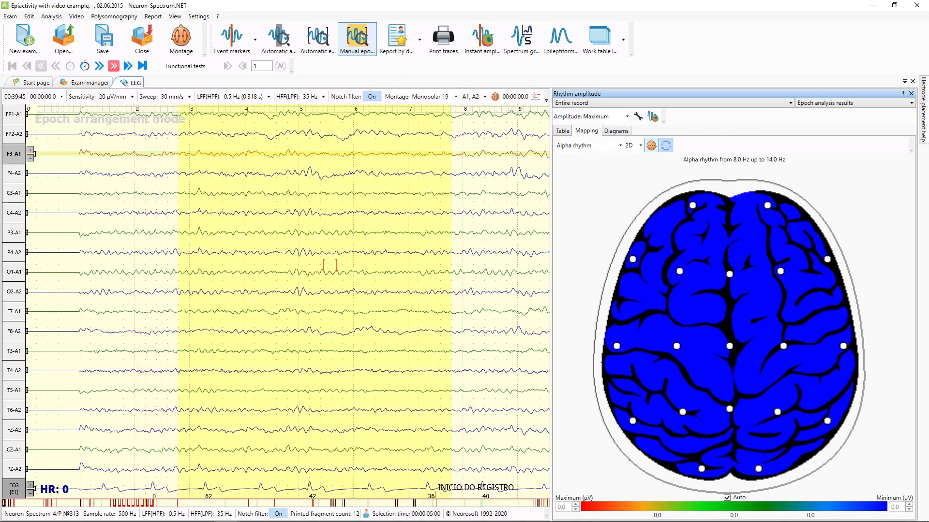
click(232, 239)
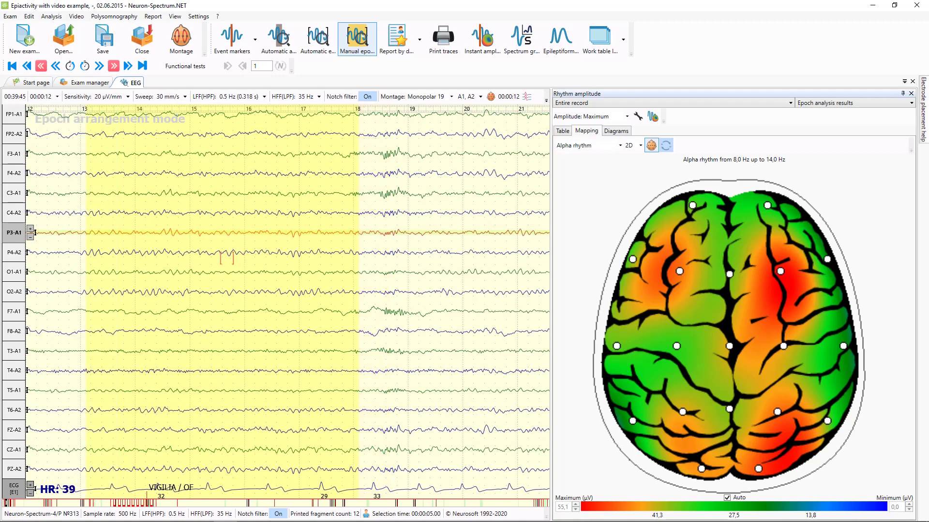
click(217, 250)
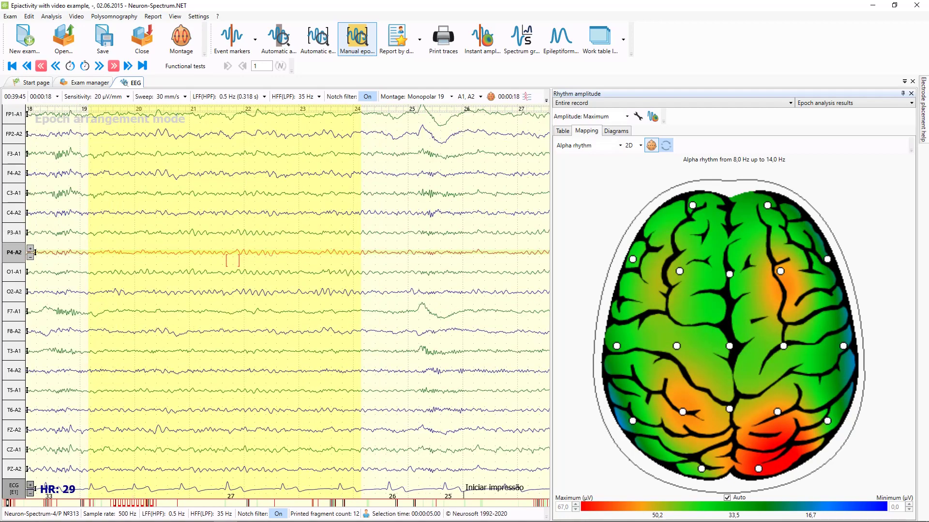
click(242, 253)
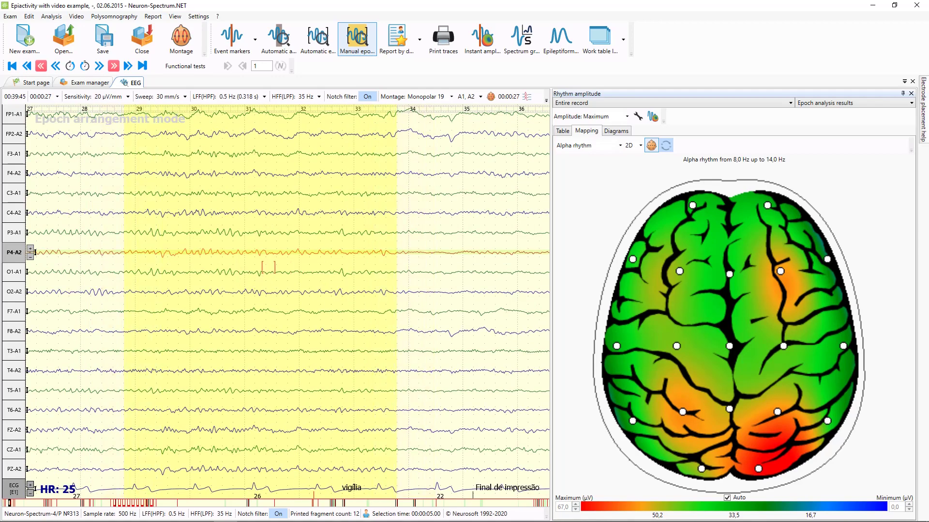
click(268, 267)
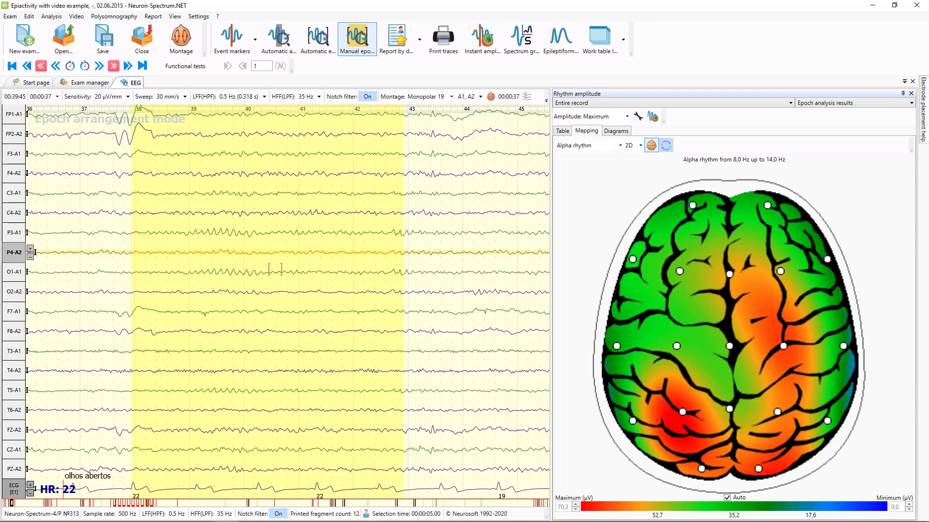
click(246, 265)
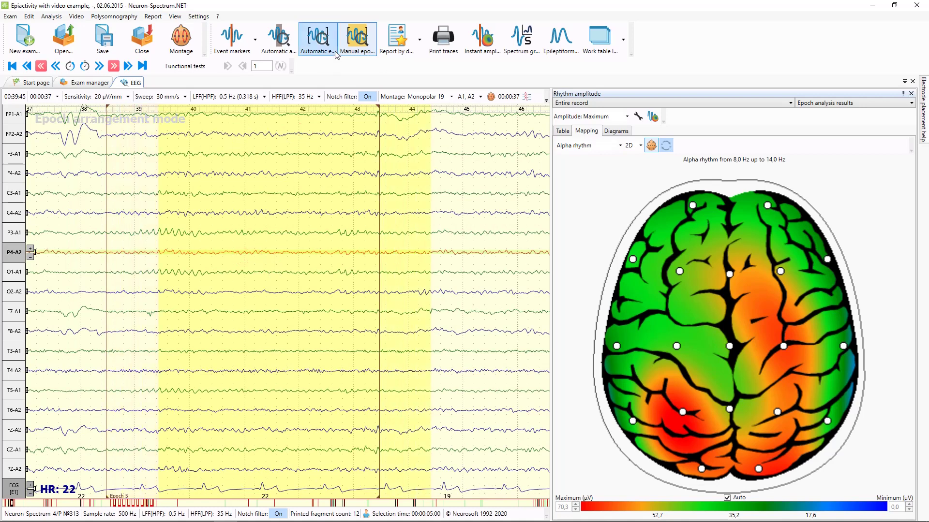
click(356, 38)
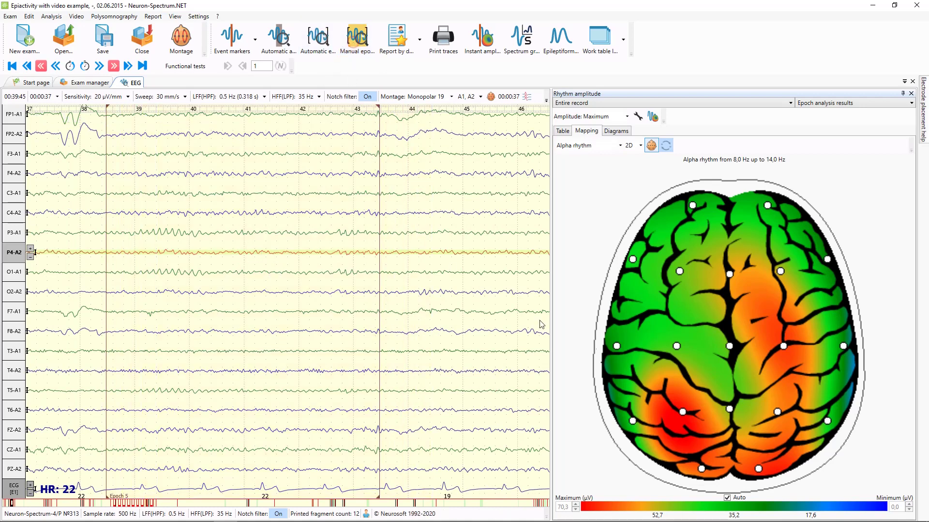
Briefly switch to express analysis and page down, then return to epoch analysis results.
click(831, 110)
click(827, 114)
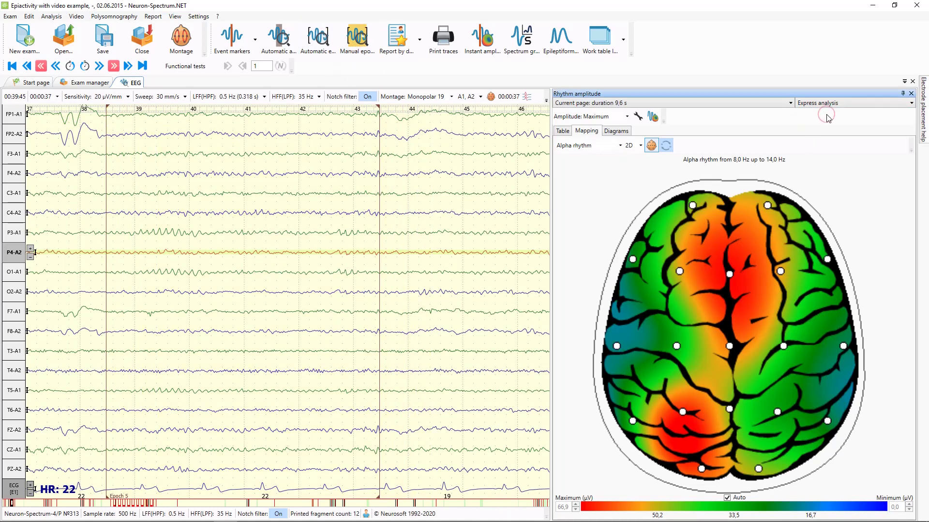
key(Page_Down)
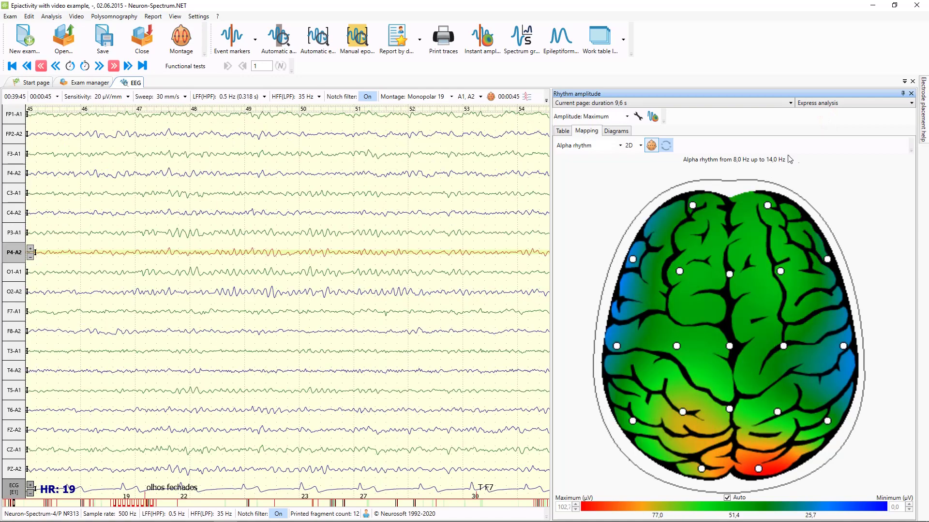
click(847, 104)
click(828, 126)
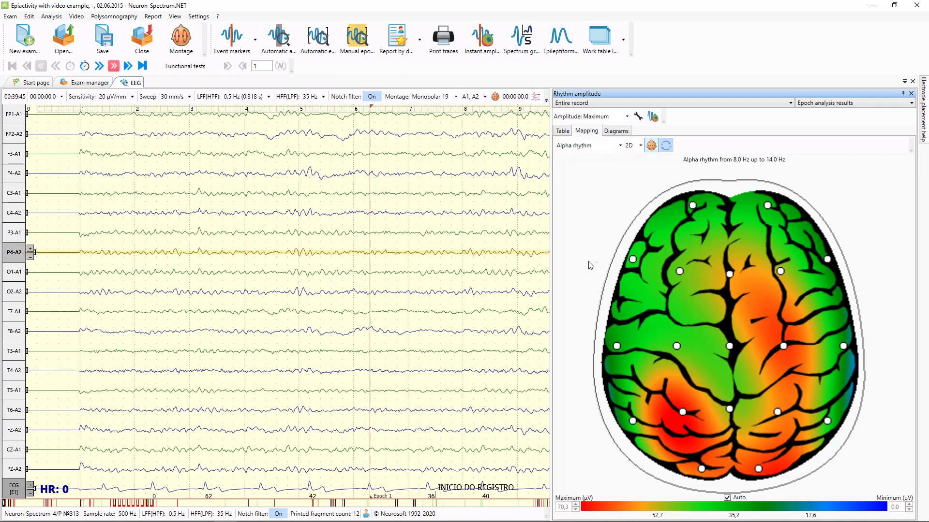
Set brain mapping quality to Perfect in Settings and show All maps for the six rhythms.
right_click(627, 253)
click(649, 262)
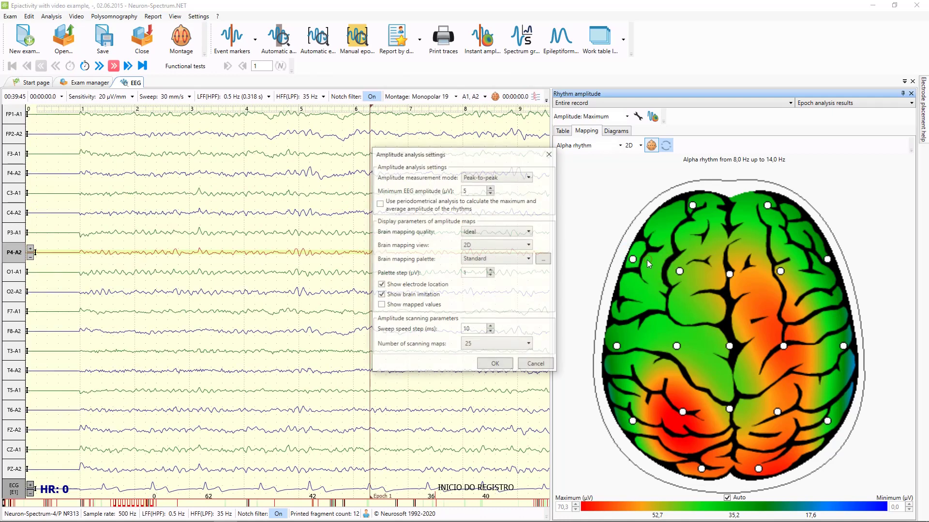
click(495, 234)
click(486, 278)
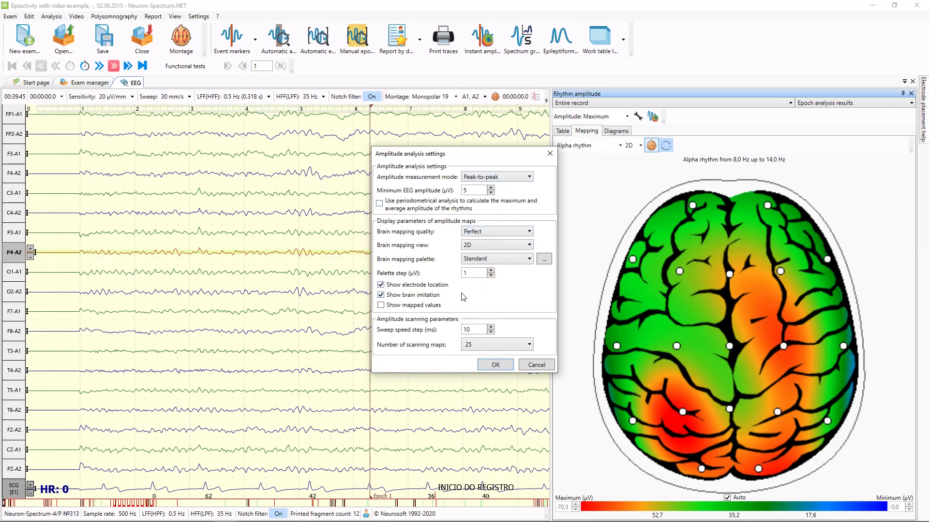
click(498, 366)
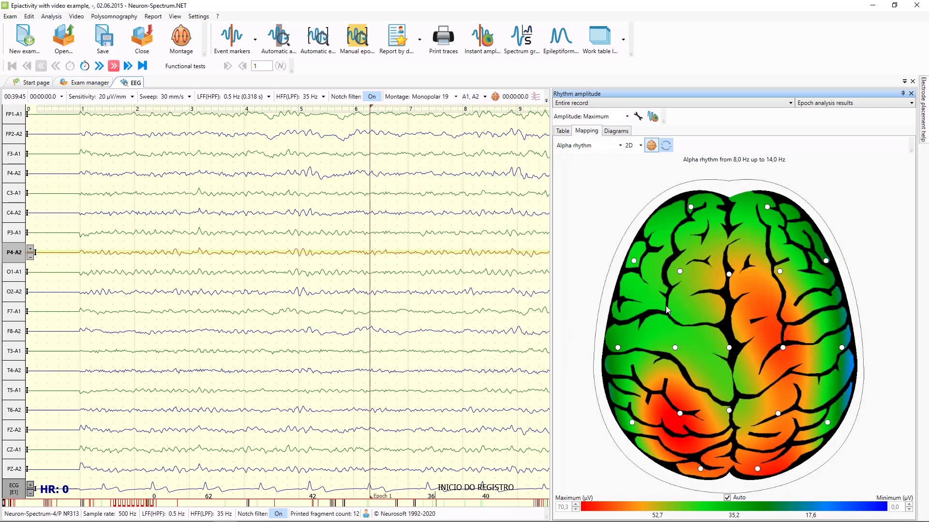
click(583, 145)
click(583, 156)
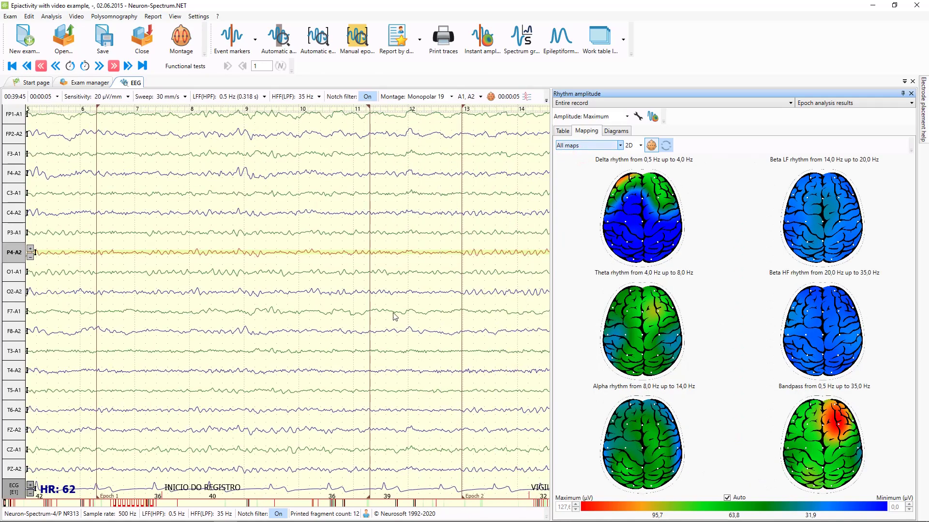
Hide electrodes and brain outline in map settings, then restore the outline and show amplitude values.
right_click(656, 233)
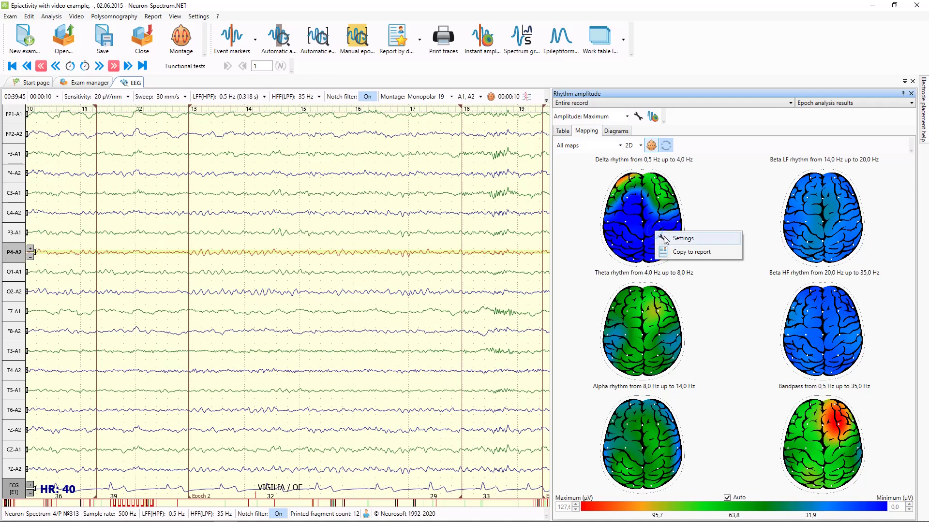
click(664, 238)
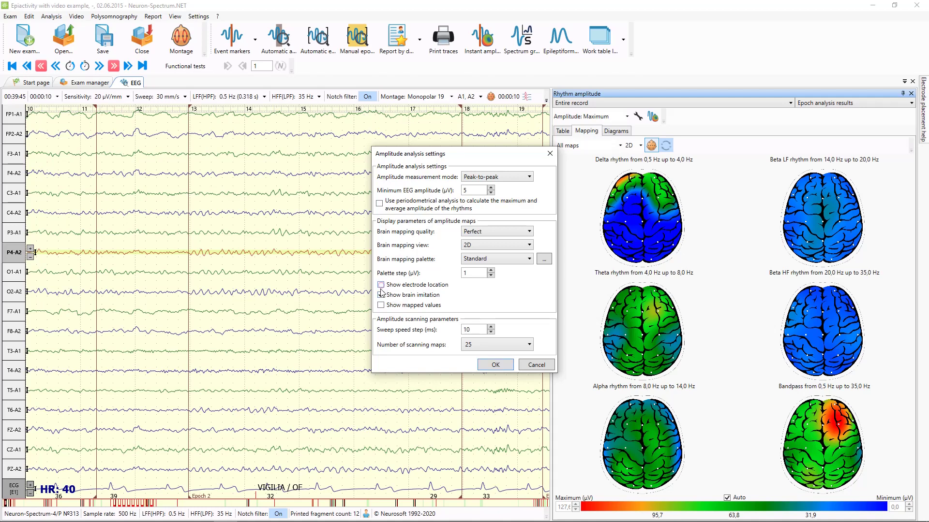
click(494, 365)
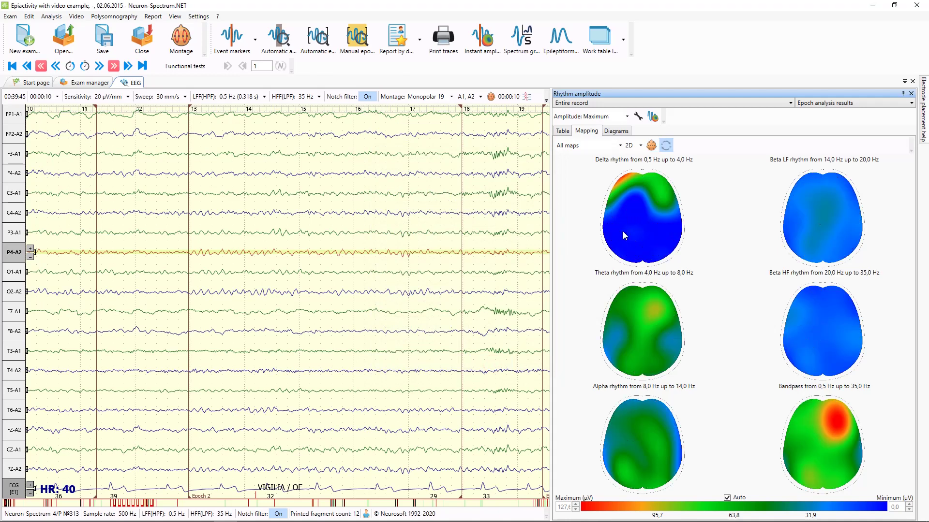
right_click(623, 234)
click(635, 240)
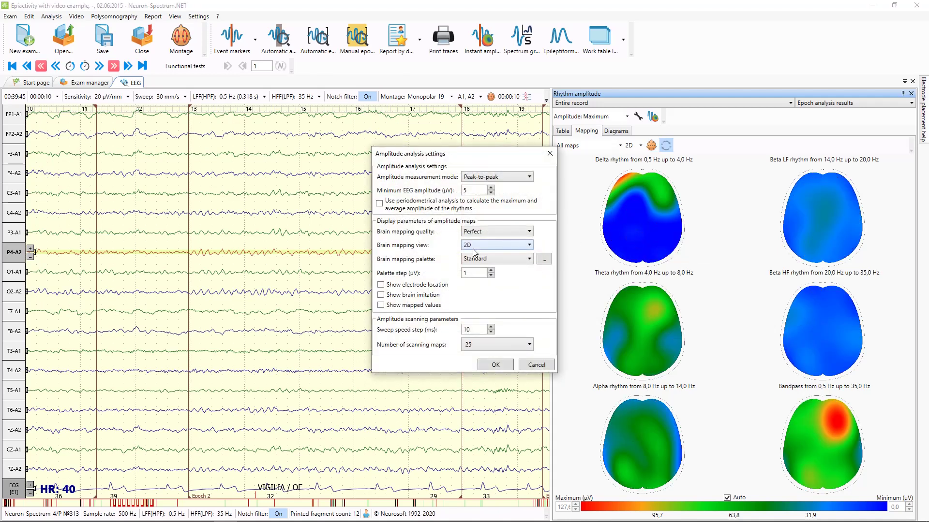
click(381, 294)
click(380, 305)
click(496, 365)
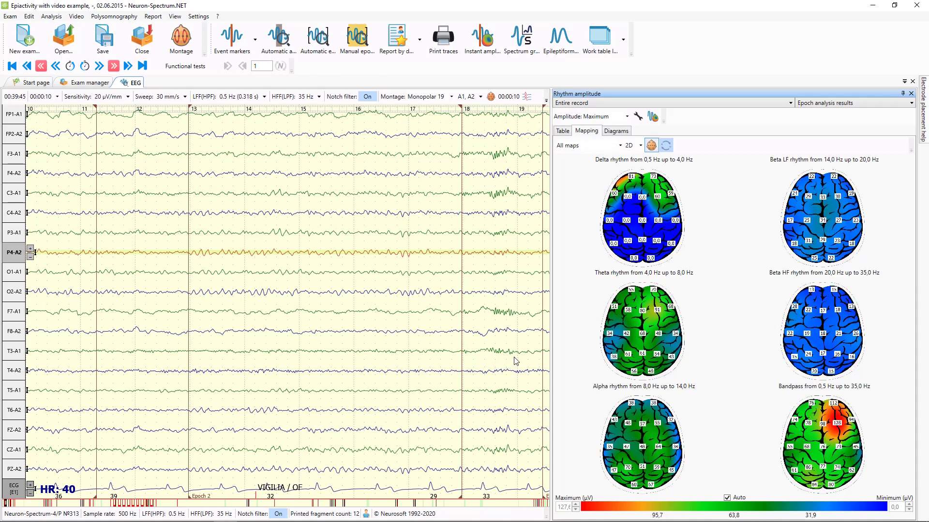
Hide the mapped amplitude values again in the map settings.
right_click(638, 195)
click(665, 199)
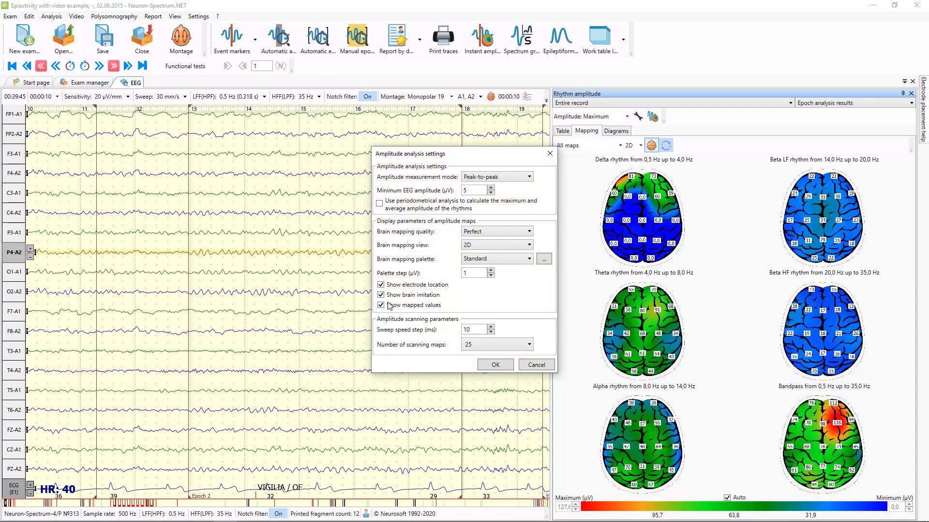
click(504, 366)
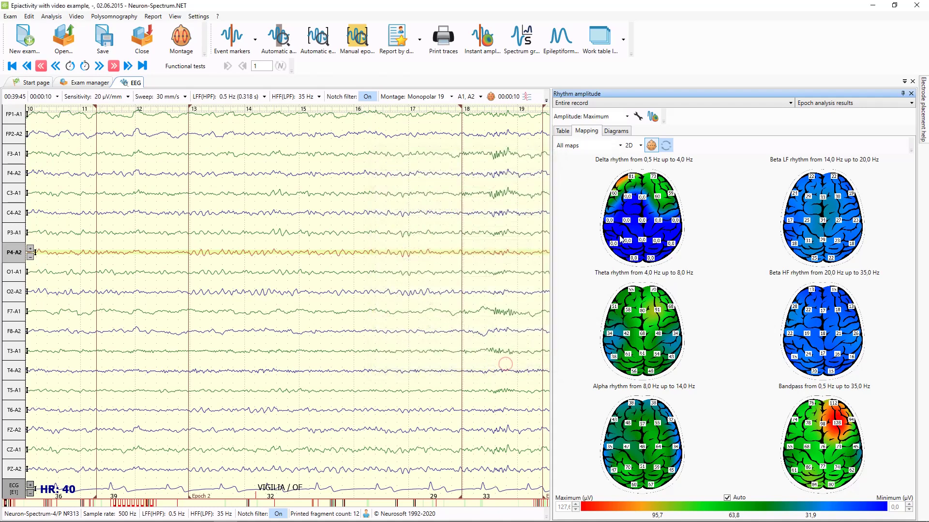
Switch the rhythm maps to 3D and show only the Alpha rhythm map.
click(640, 145)
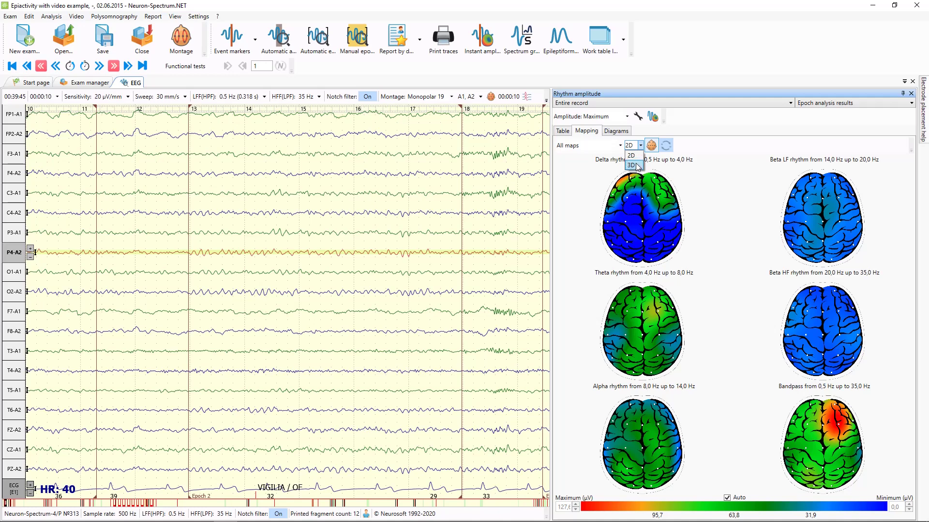
click(636, 165)
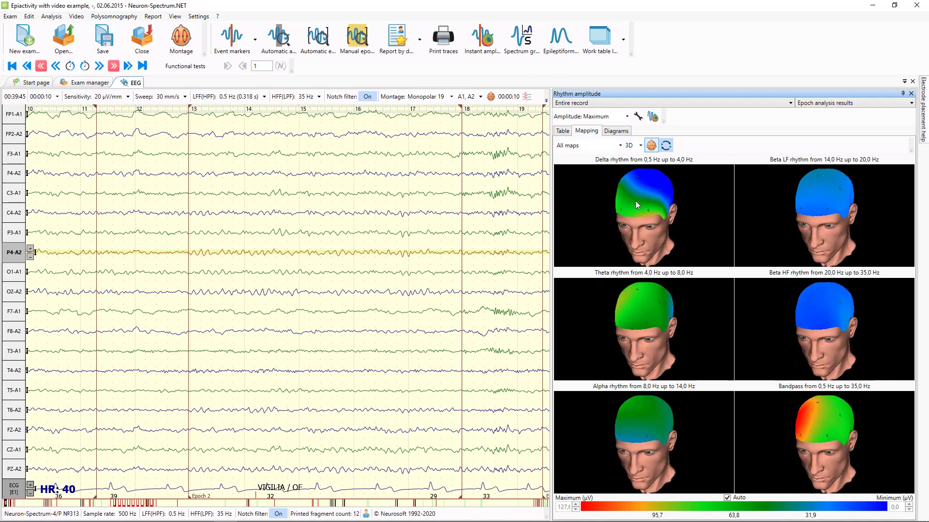
click(601, 146)
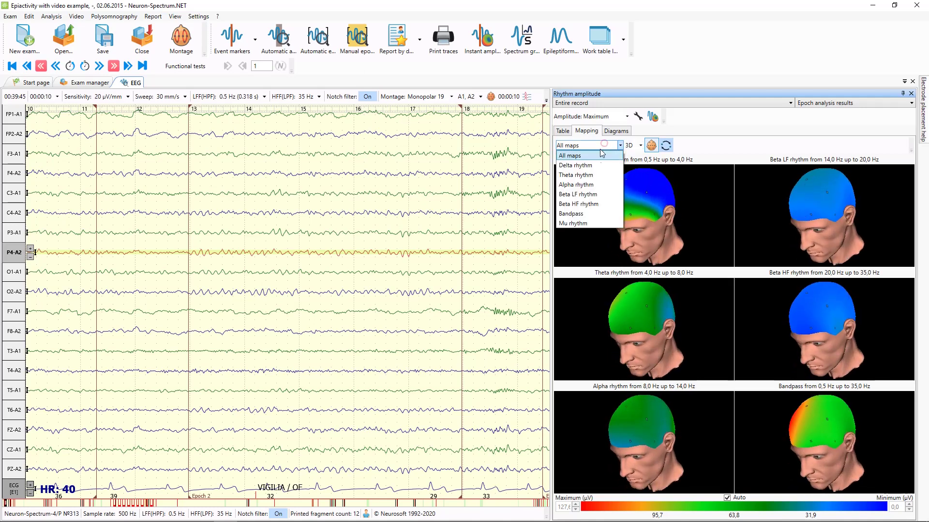
click(579, 196)
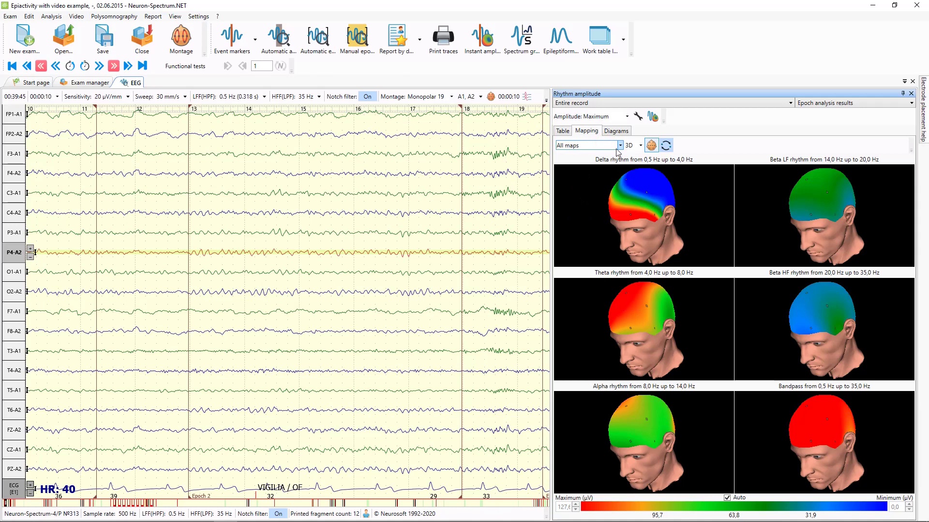
key(a)
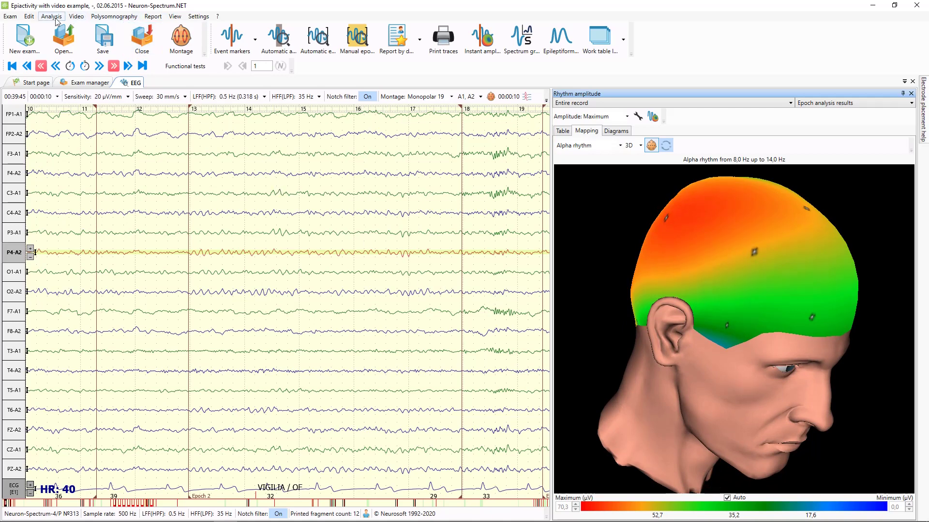
Show camera 1's patient video, enlarge it and detach it as a floating window over the traces.
click(76, 17)
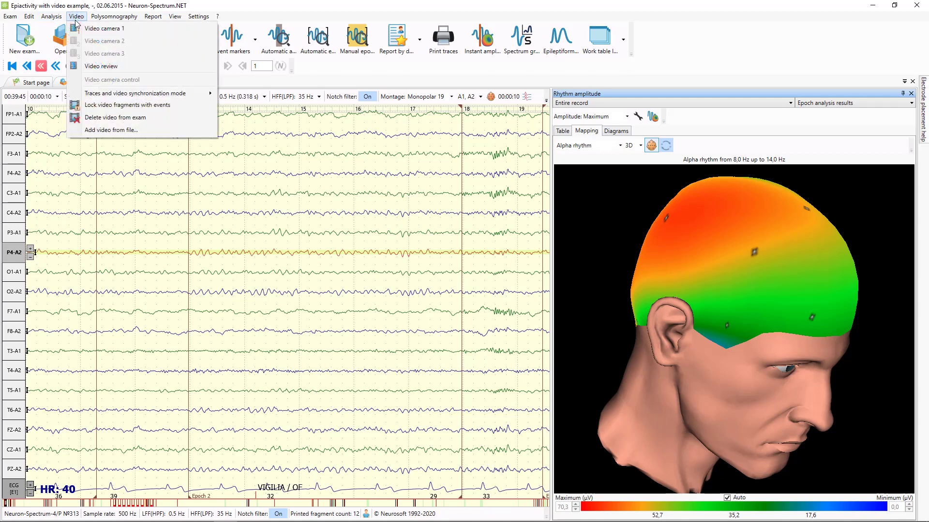
click(101, 30)
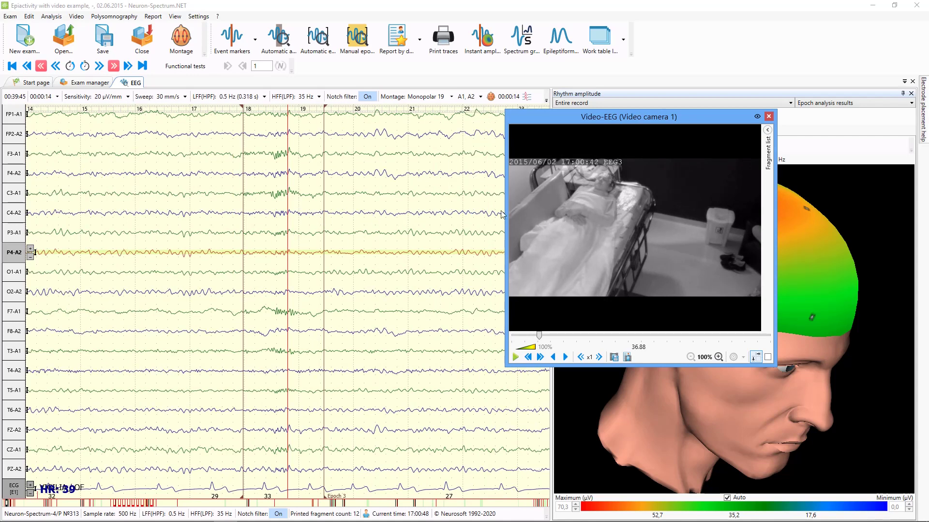
drag(507, 210, 385, 215)
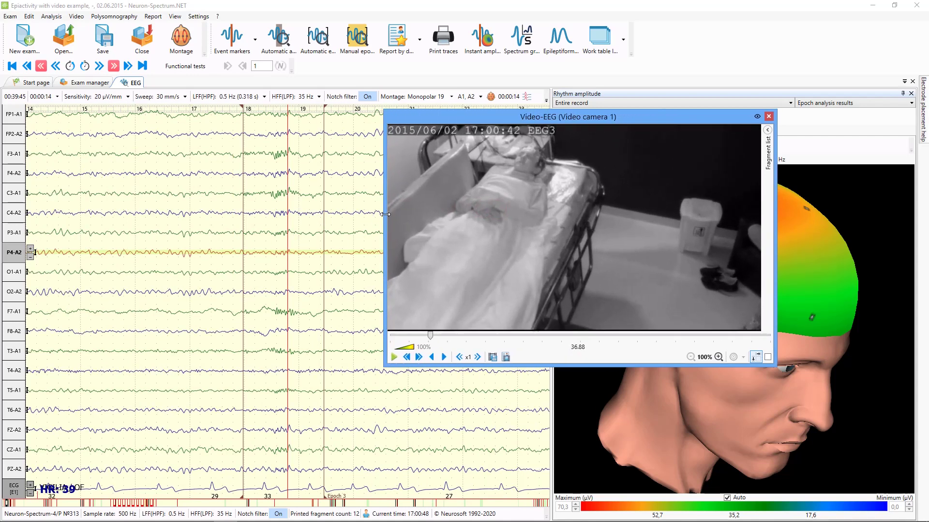
drag(547, 119, 738, 302)
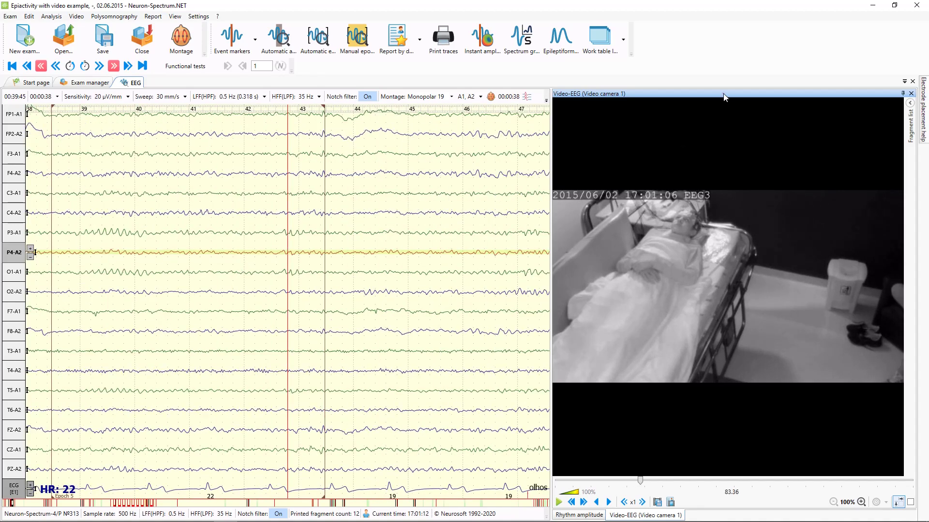
drag(724, 97, 694, 19)
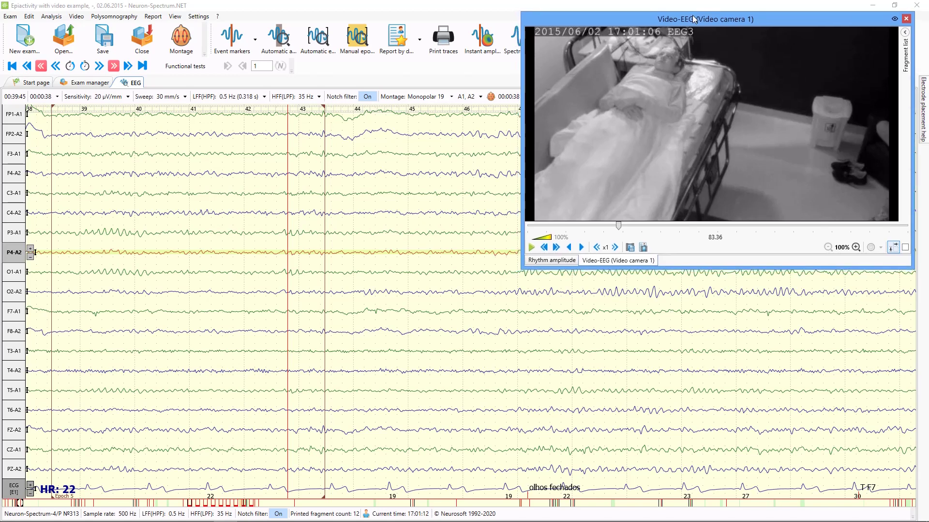
Enable video window transparency and check that it fades when the EEG has focus.
click(893, 19)
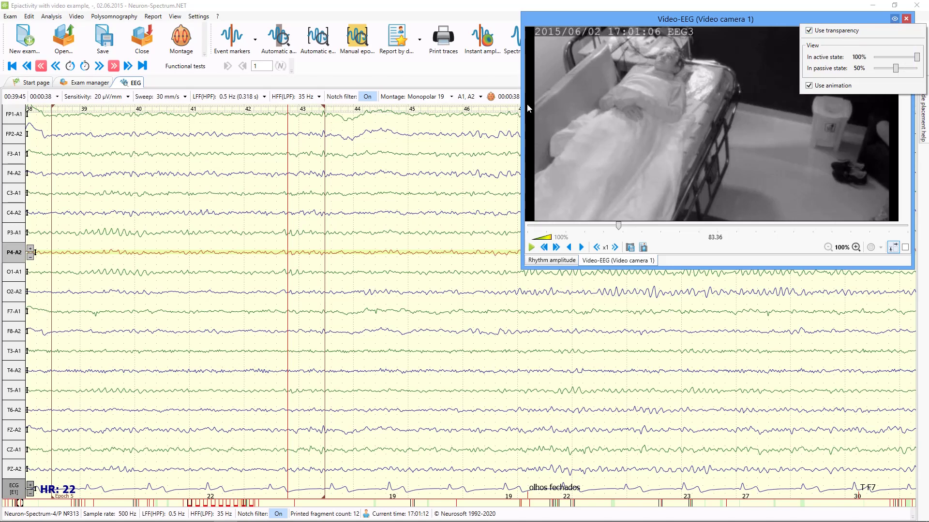
drag(522, 105, 537, 105)
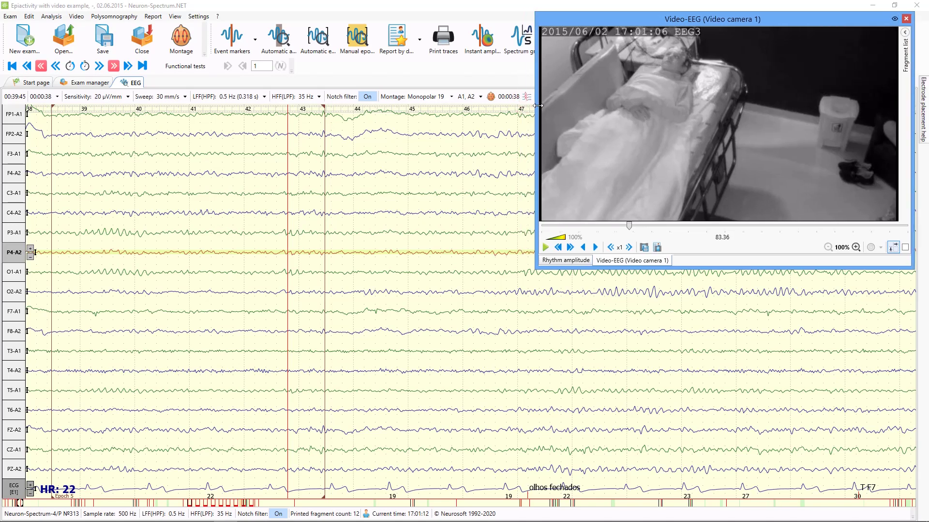
click(485, 155)
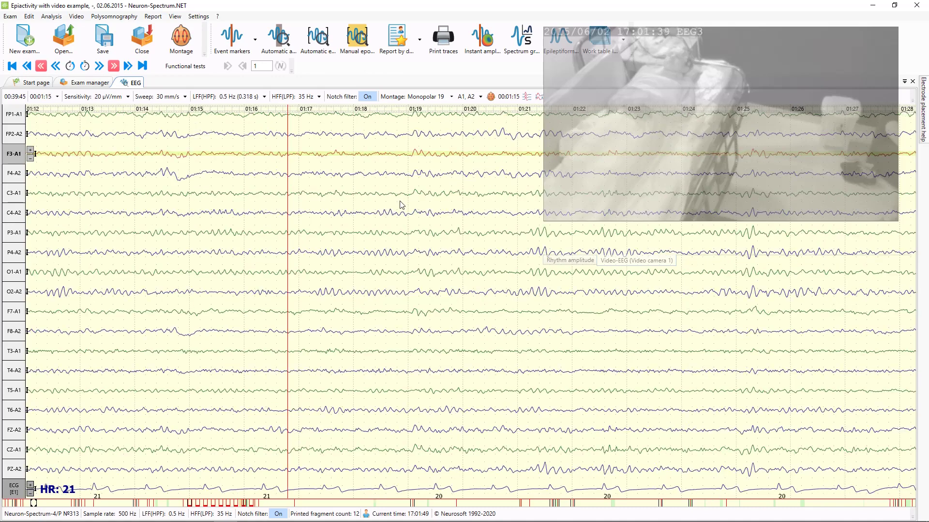
click(606, 149)
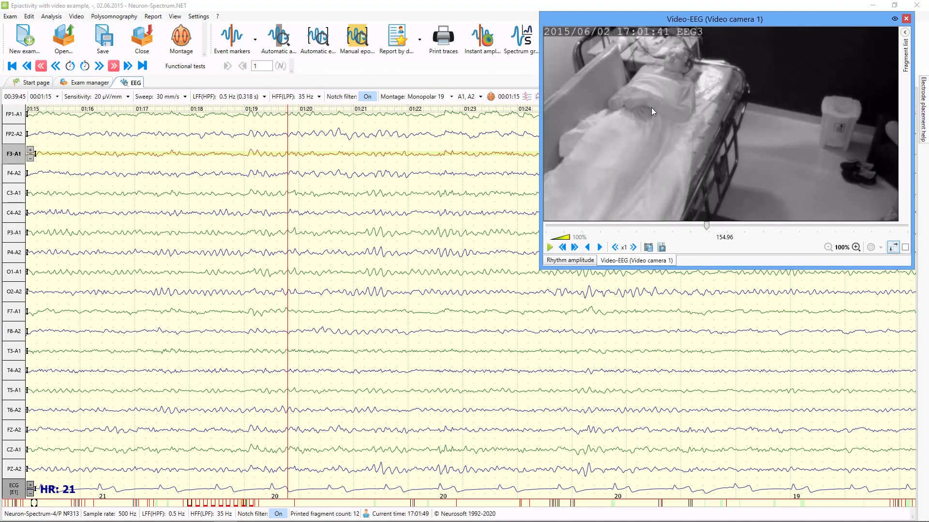
click(428, 231)
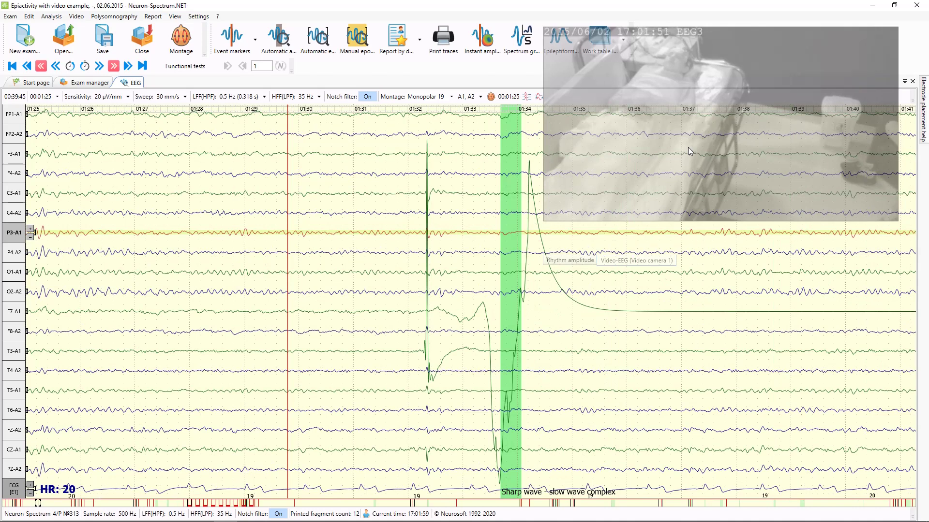
mouse_move(688, 147)
click(893, 20)
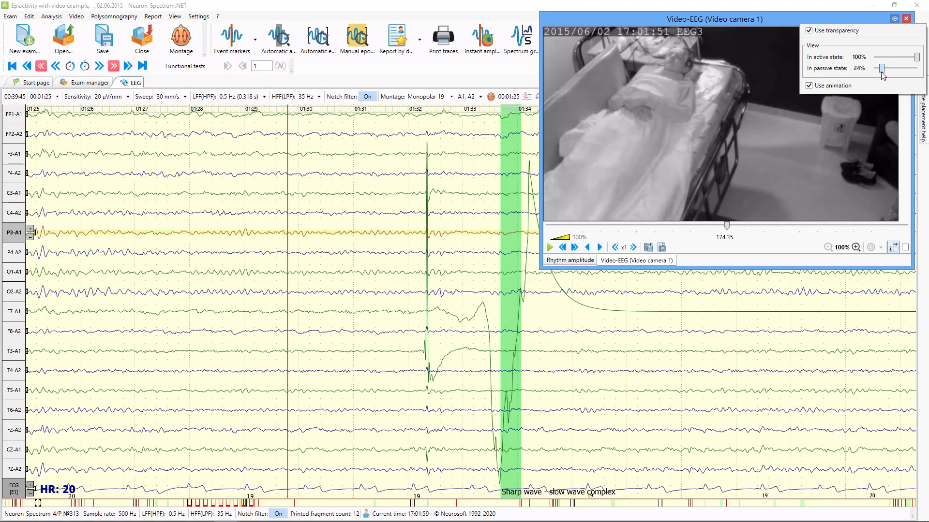
click(483, 182)
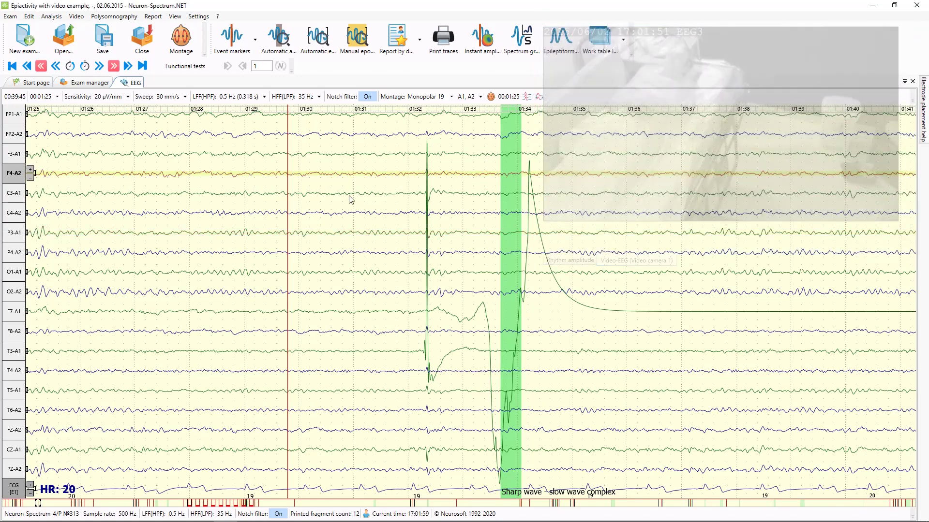
mouse_move(689, 155)
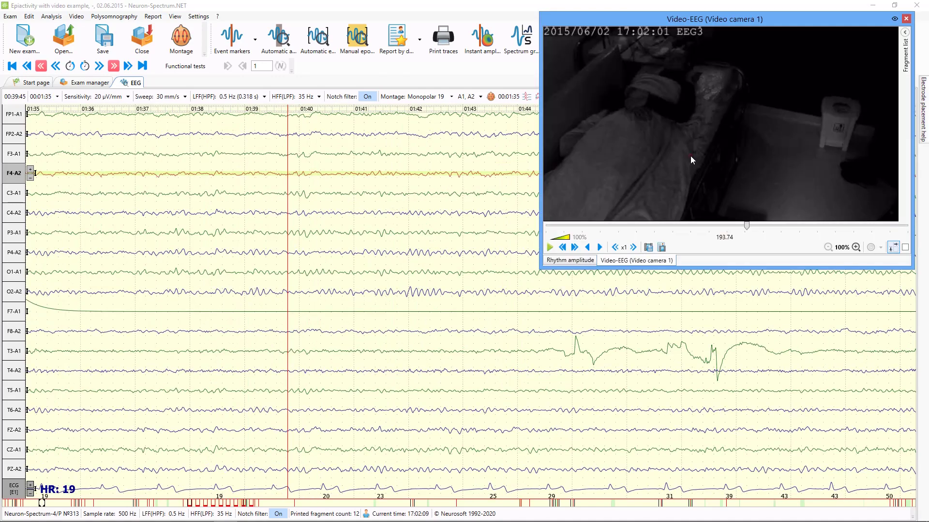
Adjust the passive-state transparency, step back to the sharp wave complex, and close the video.
click(894, 19)
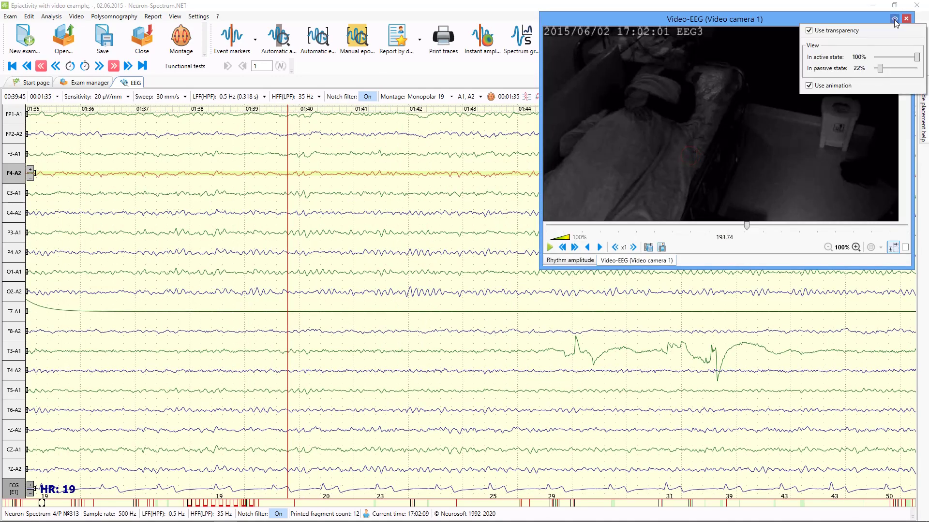
drag(894, 72, 911, 72)
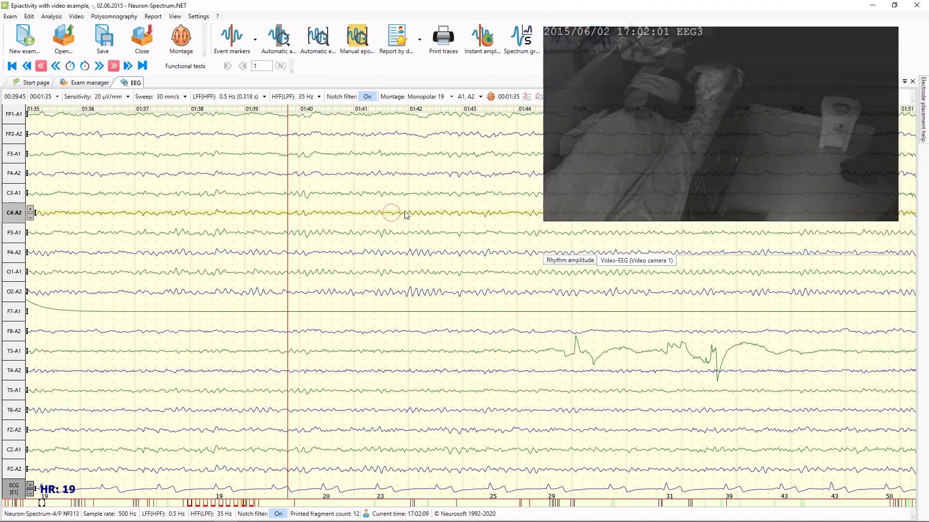
key(ctrl+Left)
key(Left)
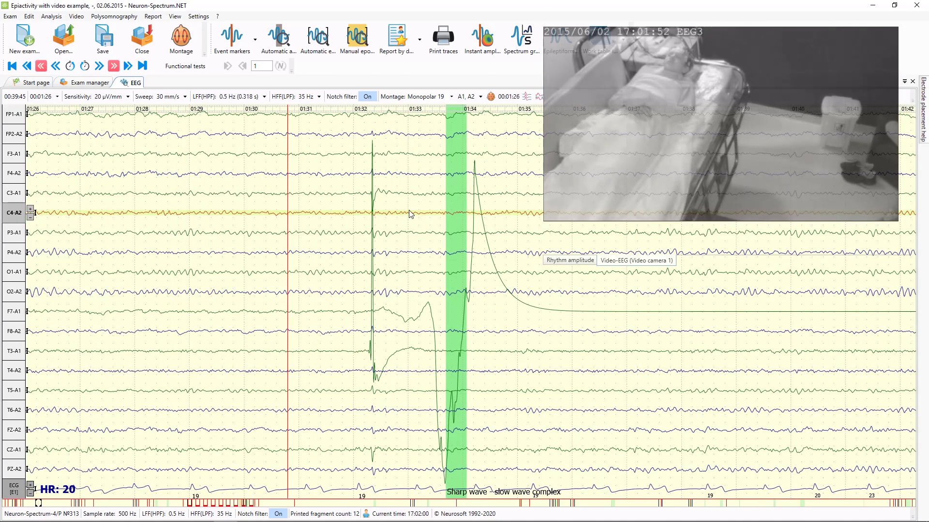
click(636, 160)
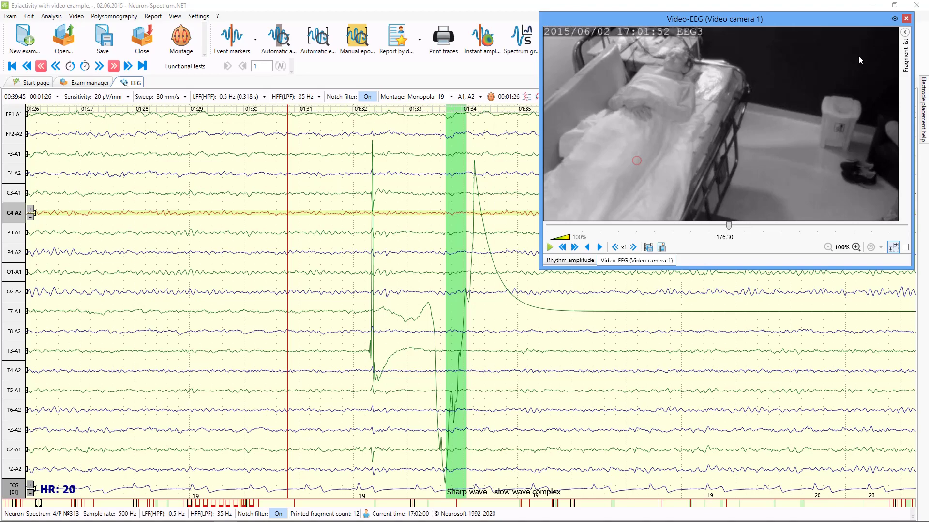
click(906, 19)
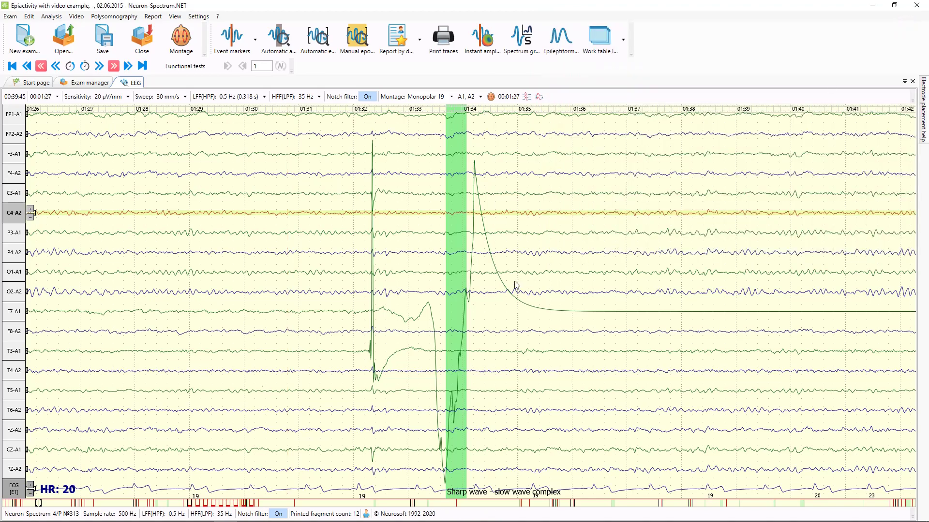
Jump via the flash stimulation marker to the first Multi-spikes and sharp waves event at 00:16:04.
key(Right)
key(Right)
key(Right)
key(Right)
key(Right)
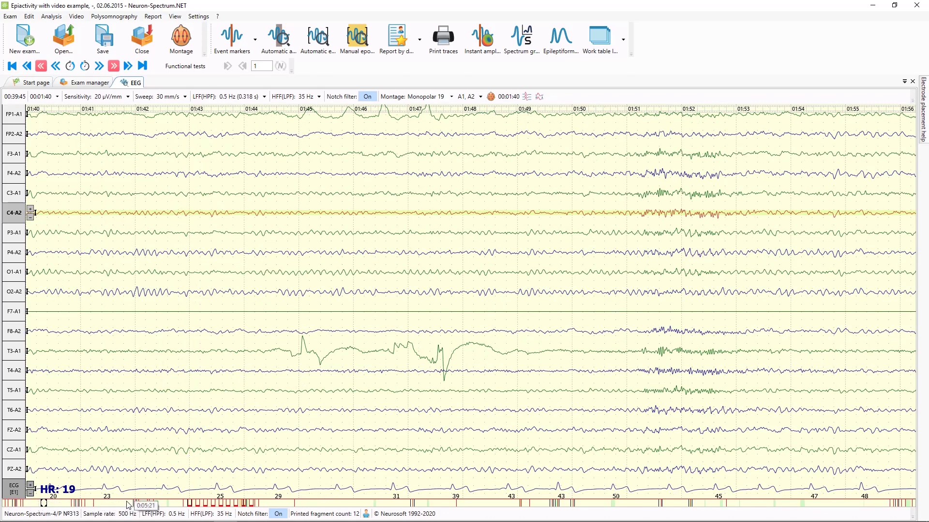
click(198, 507)
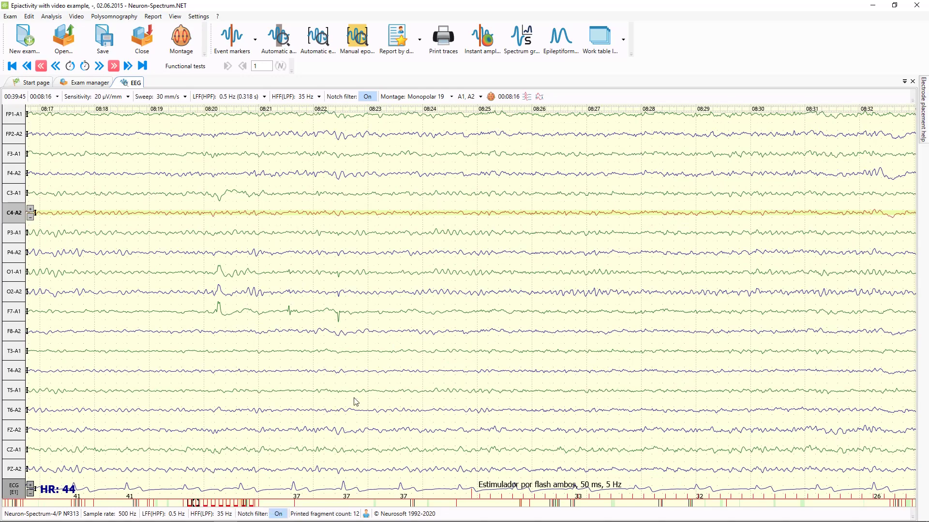
scroll(354, 401, down, 3)
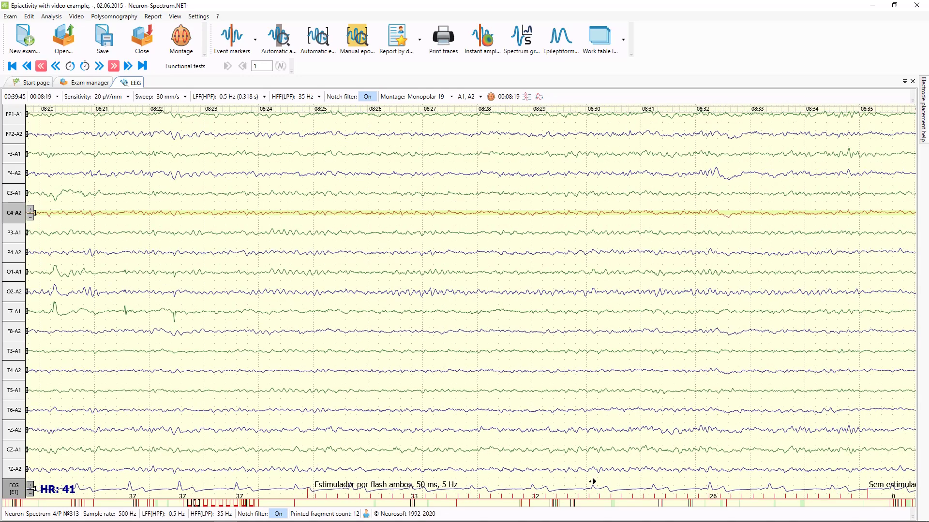
scroll(592, 482, down, 9)
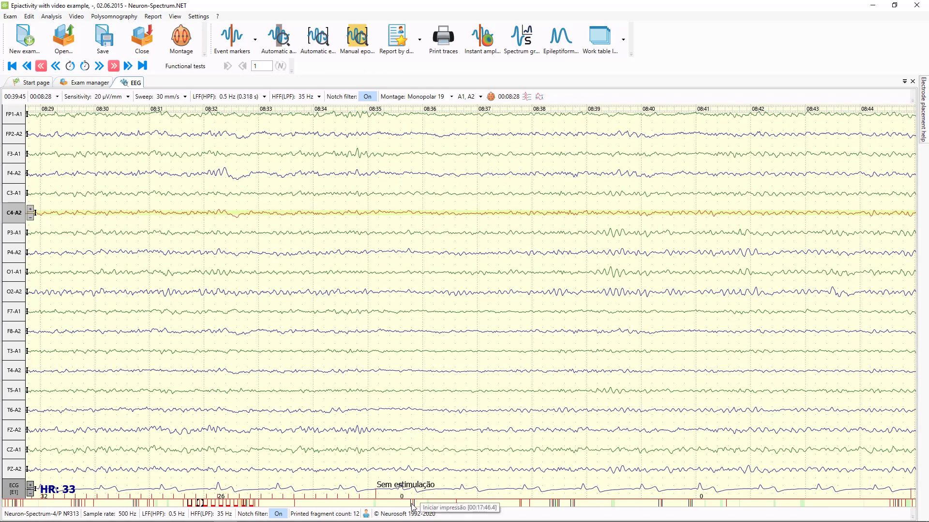
click(376, 508)
scroll(462, 386, down, 3)
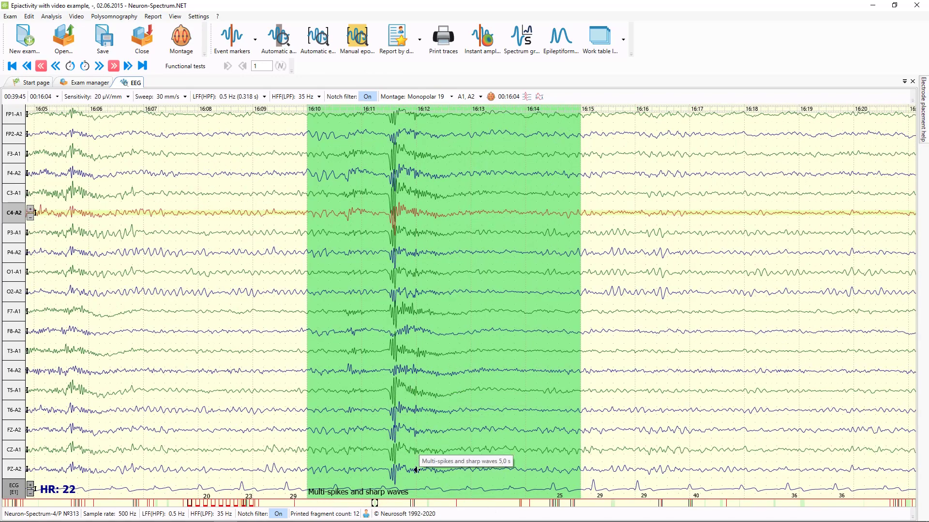
Stretch the 26:28 Multi-spikes and sharp waves event to cover about 26:32–26:44 (12.4 s).
click(614, 506)
scroll(551, 386, down, 3)
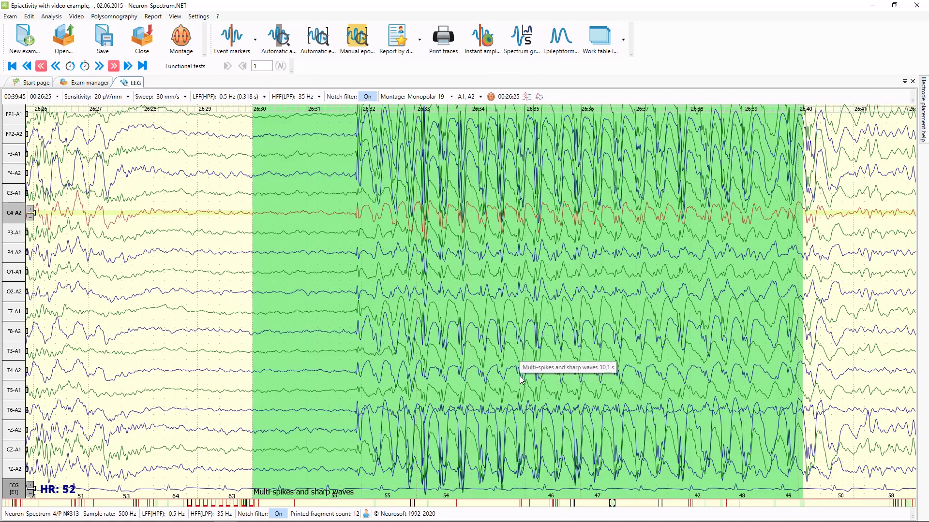
scroll(521, 380, down, 2)
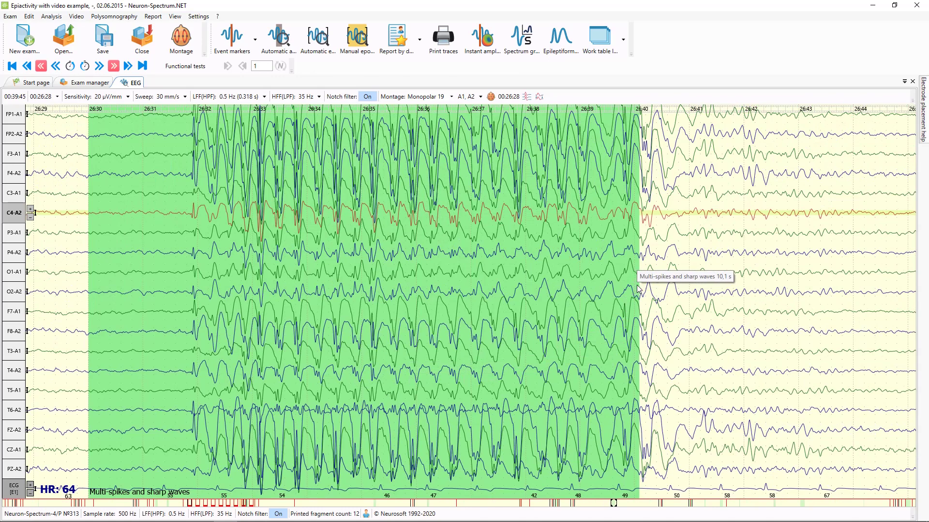
drag(640, 287, 842, 286)
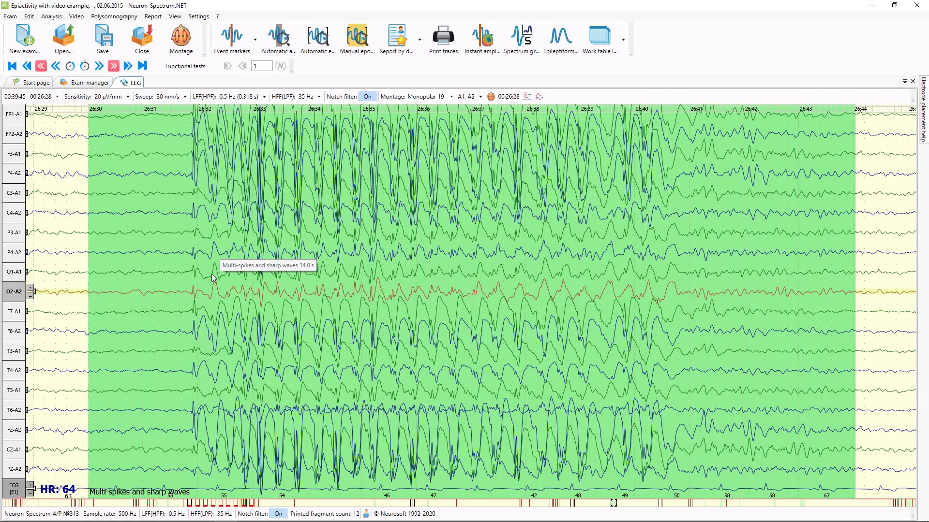
drag(88, 252, 178, 255)
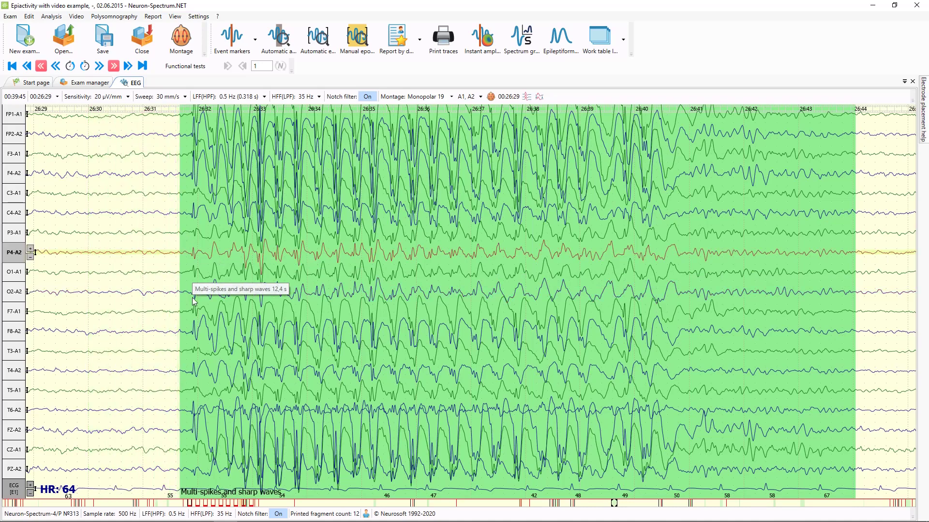
scroll(196, 300, down, 2)
scroll(196, 298, down, 8)
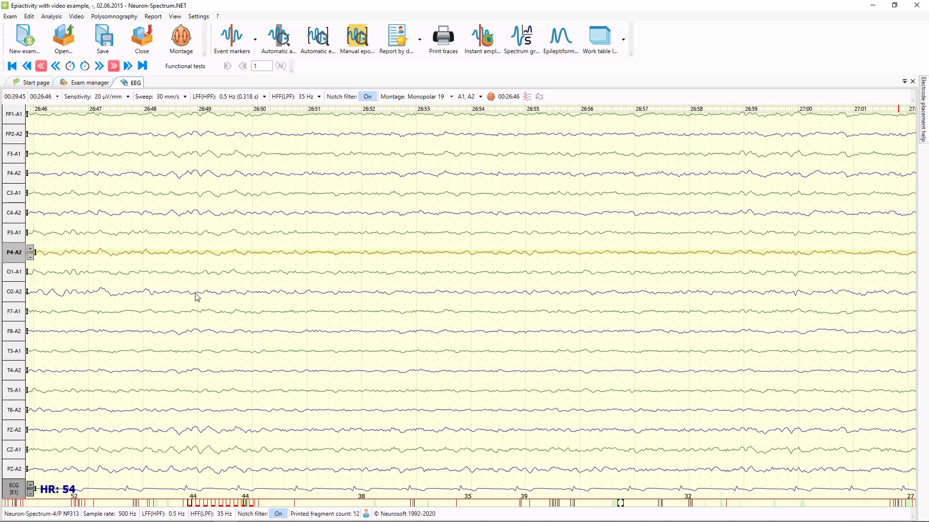
scroll(196, 297, up, 4)
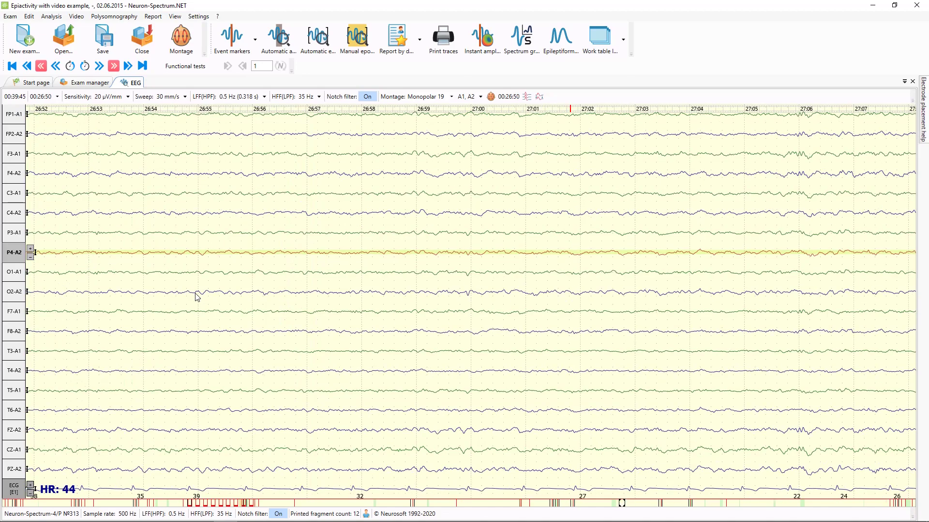
scroll(196, 297, up, 7)
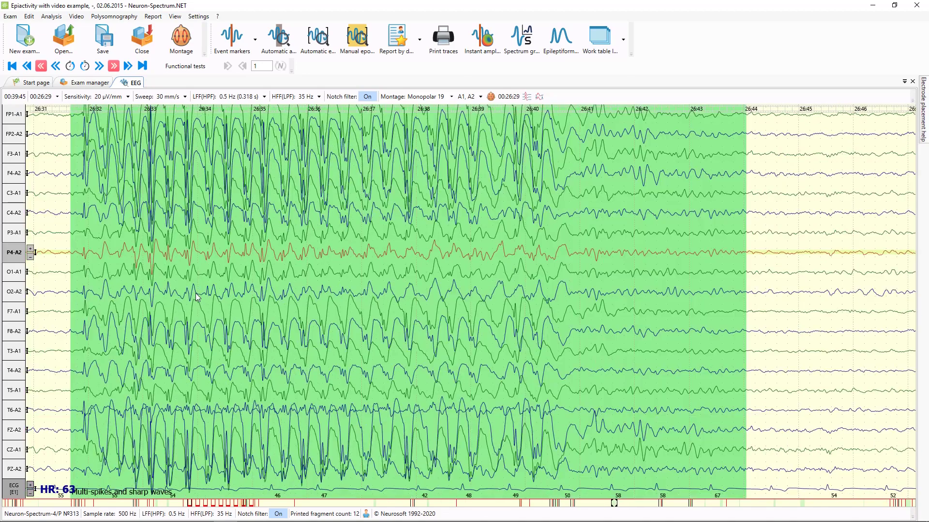
scroll(196, 297, up, 1)
click(277, 191)
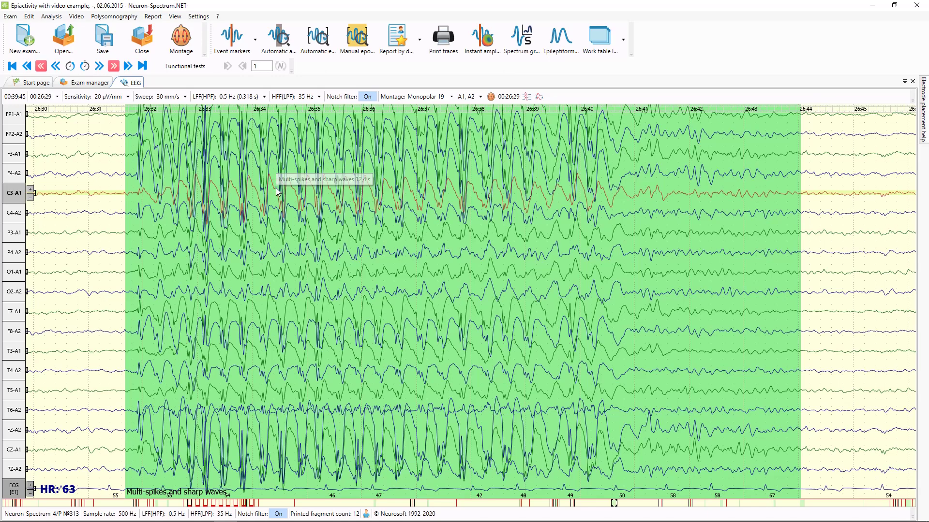
Copy the Multi-spikes and sharp waves phenomenon into the report with Grayscale color rendering.
right_click(277, 191)
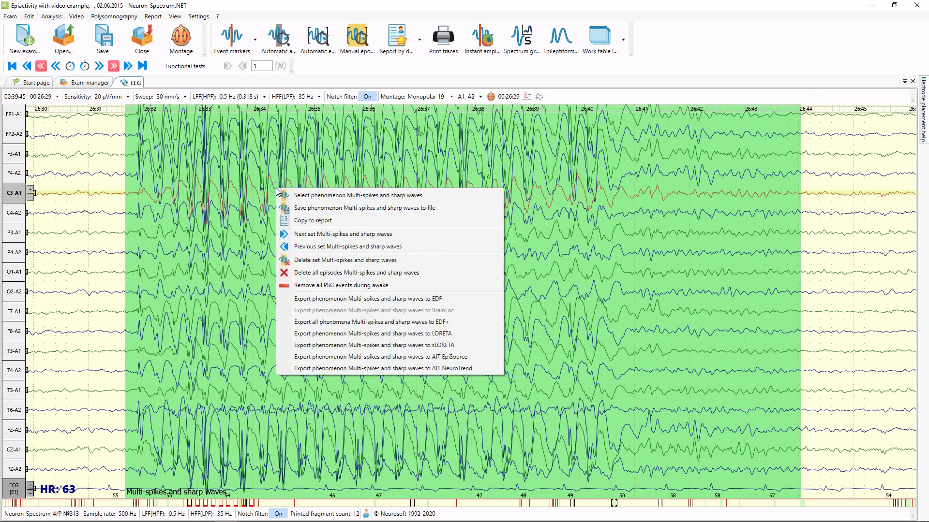
click(306, 222)
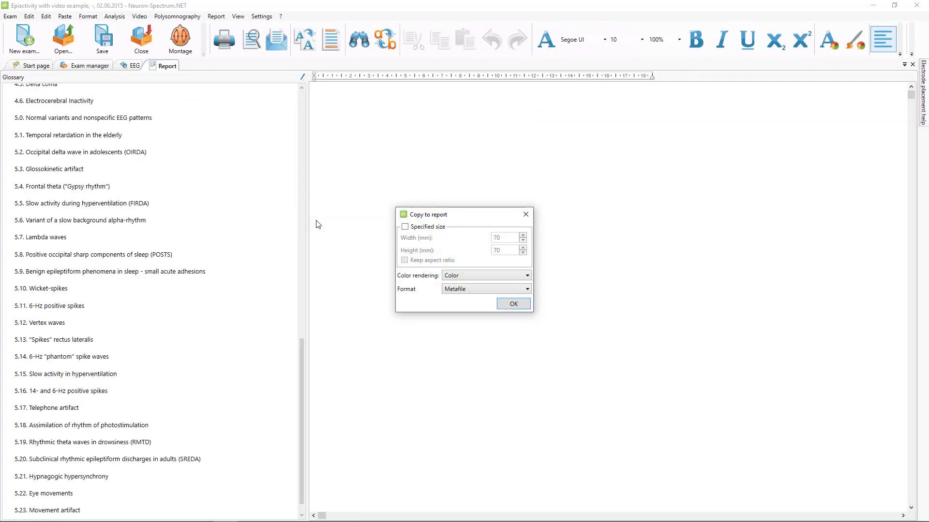
click(474, 277)
click(467, 296)
click(506, 304)
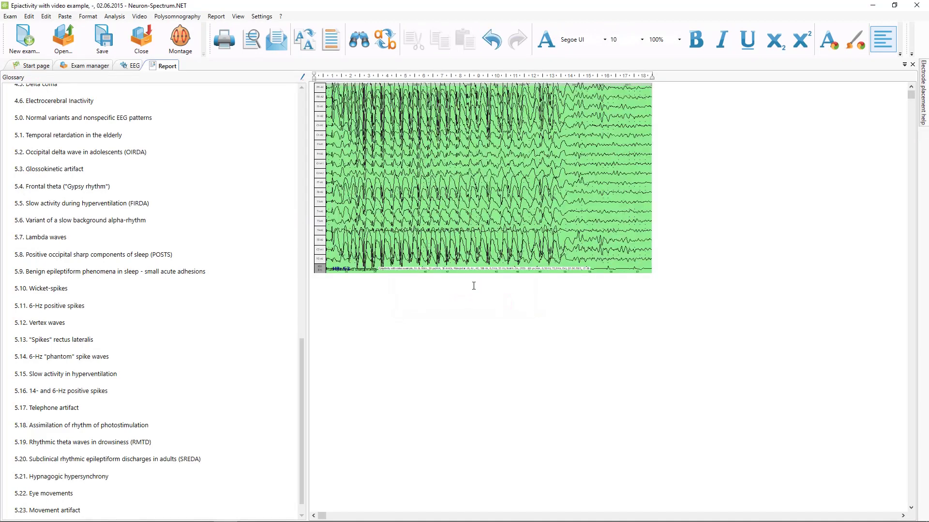